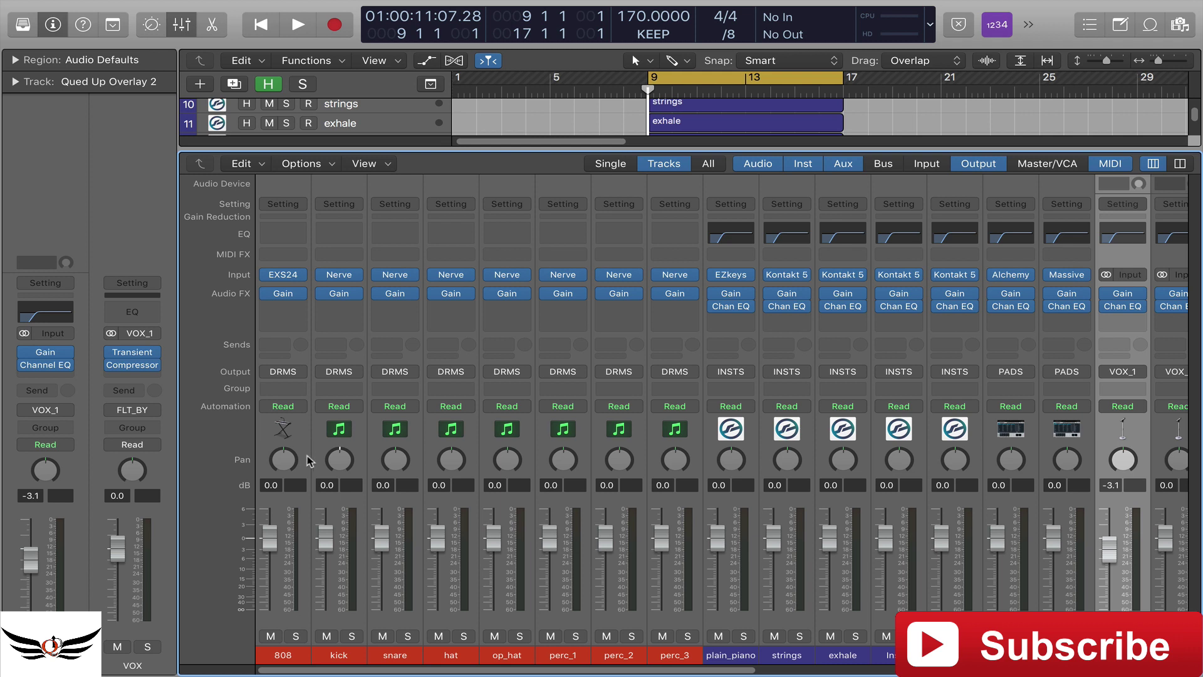
Step: Select the eight drum strips 808 through perc_3 and check 808's Gain plug-in at 0.9 dB
{"action": "left_click_drag", "start_coordinate": [308, 496], "coordinate": [660, 520]}
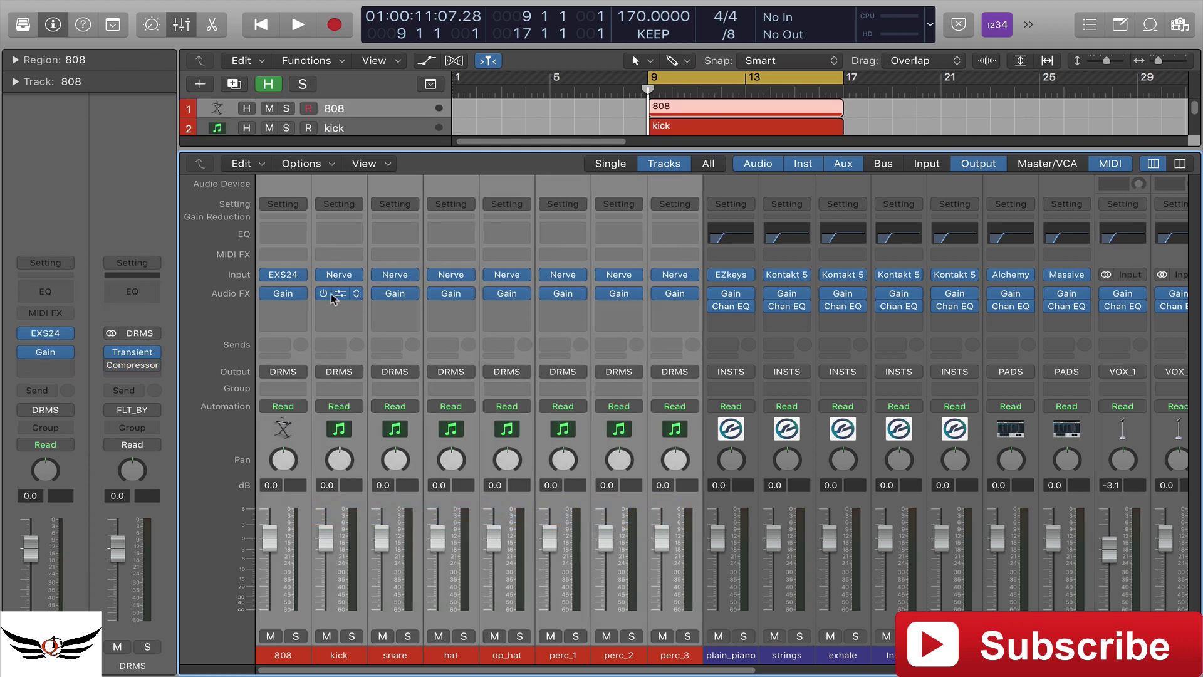
{"action": "left_click", "coordinate": [287, 292]}
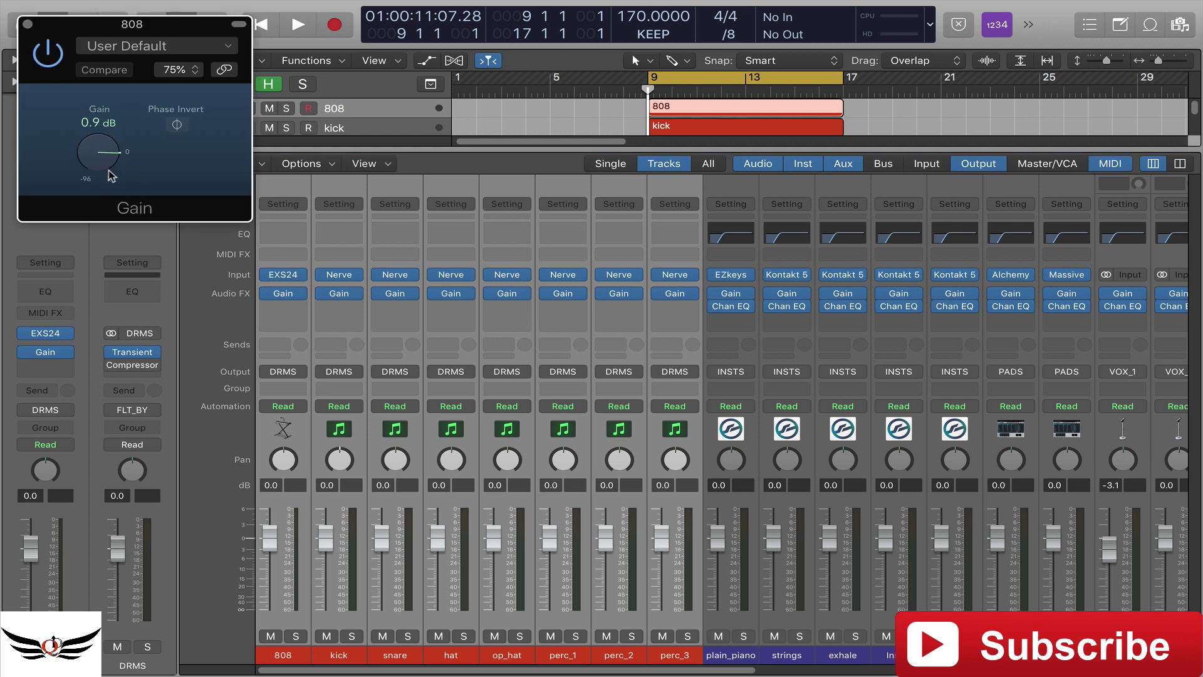
{"action": "left_click", "coordinate": [28, 24]}
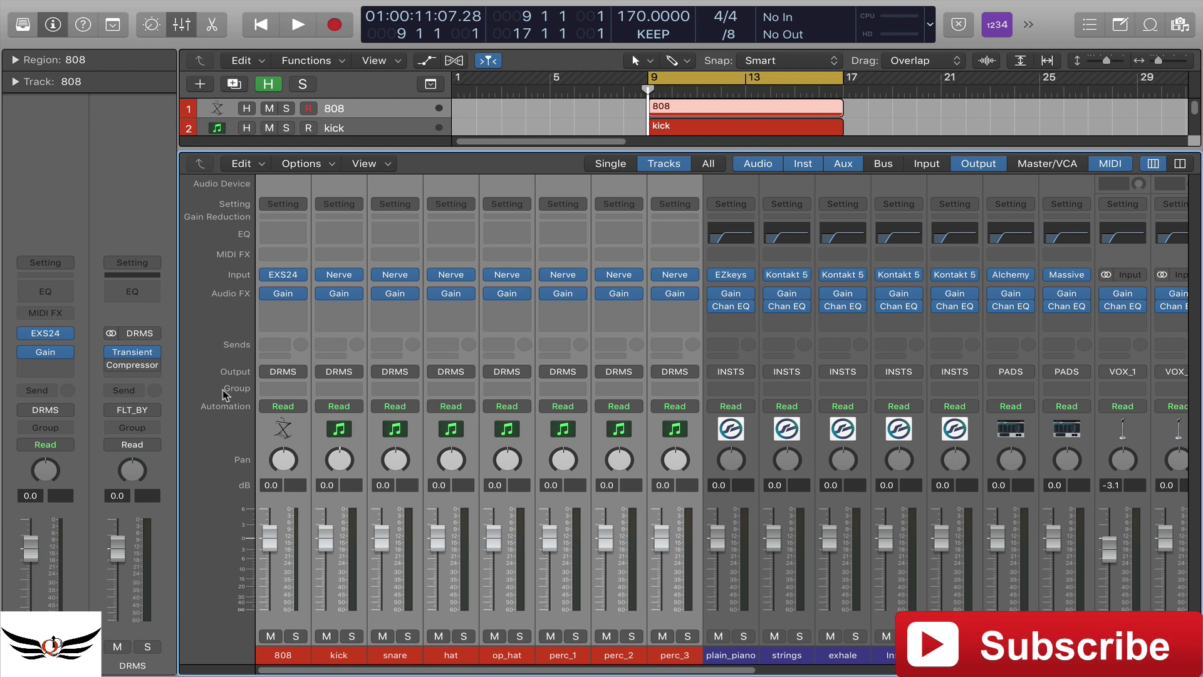
Step: Nudge perc_3's fader down slightly, then select the instrument strips from plain_piano onward
{"action": "left_click", "coordinate": [656, 505]}
{"action": "mouse_move", "coordinate": [657, 505]}
{"action": "left_mouse_down"}
{"action": "mouse_move", "coordinate": [658, 524]}
{"action": "mouse_move", "coordinate": [658, 509]}
{"action": "left_mouse_up"}
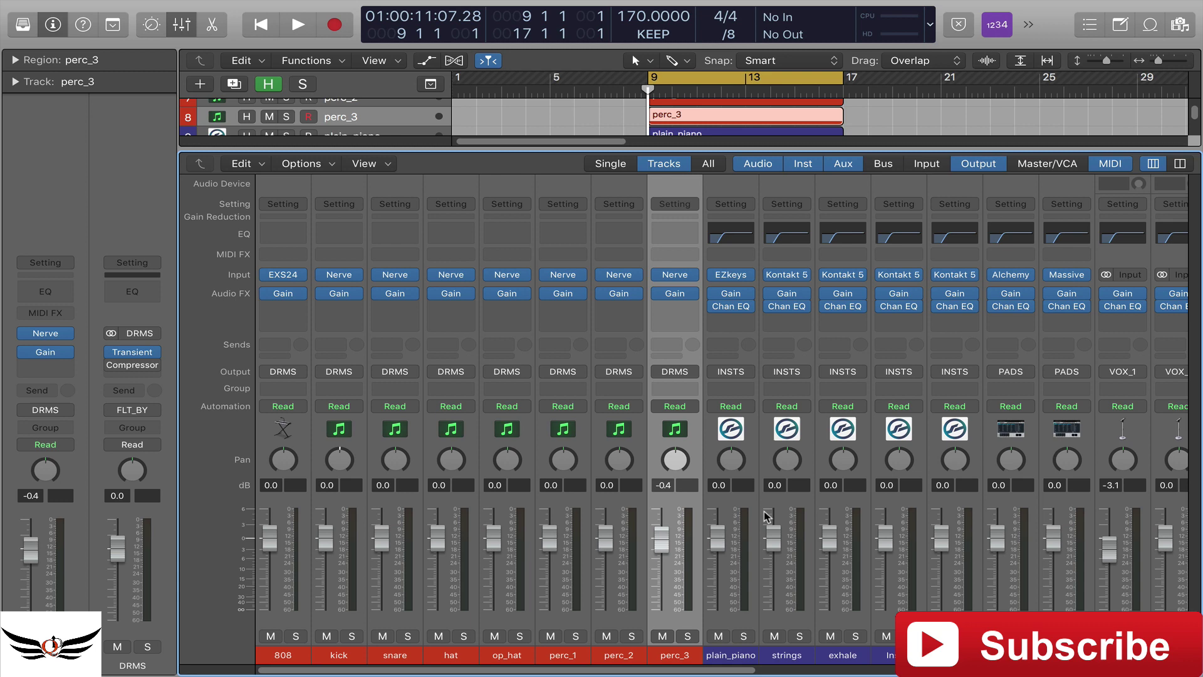
{"action": "left_click_drag", "start_coordinate": [668, 669], "coordinate": [790, 666]}
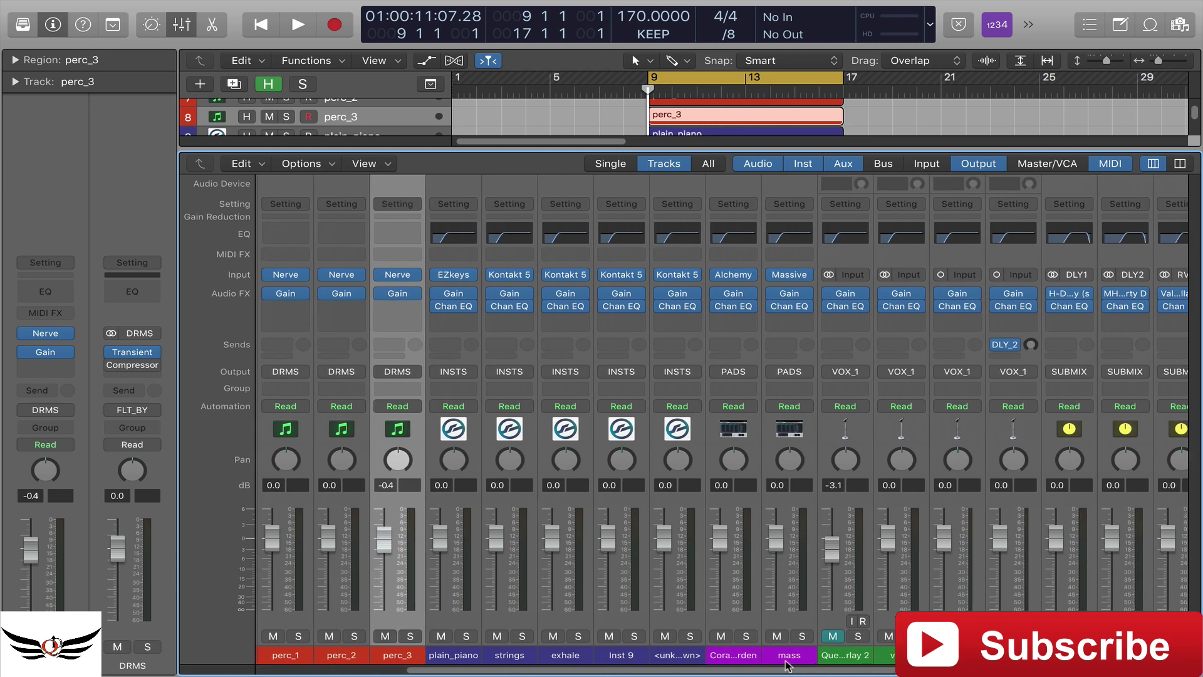
{"action": "left_click_drag", "start_coordinate": [472, 505], "coordinate": [689, 507]}
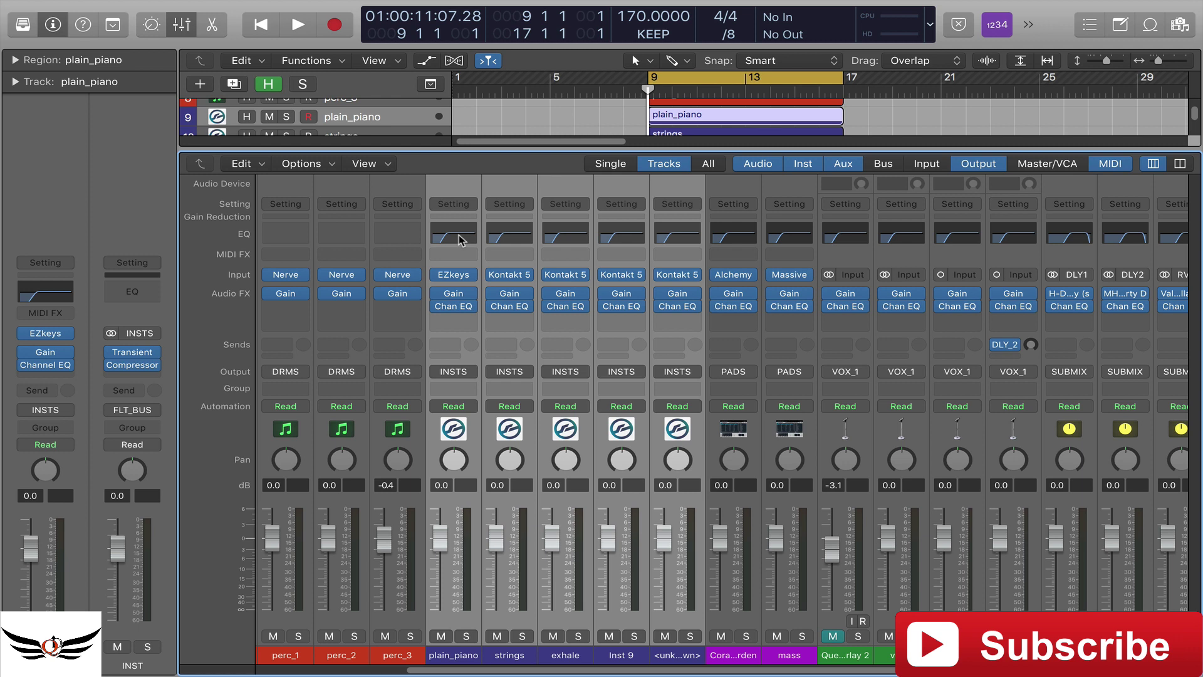
{"action": "mouse_move", "coordinate": [472, 294]}
Step: Set plain_piano's pan to -2 and select the five instrument strips starting at plain_piano
{"action": "scroll", "coordinate": [606, 469], "scroll_direction": "right", "scroll_amount": 8}
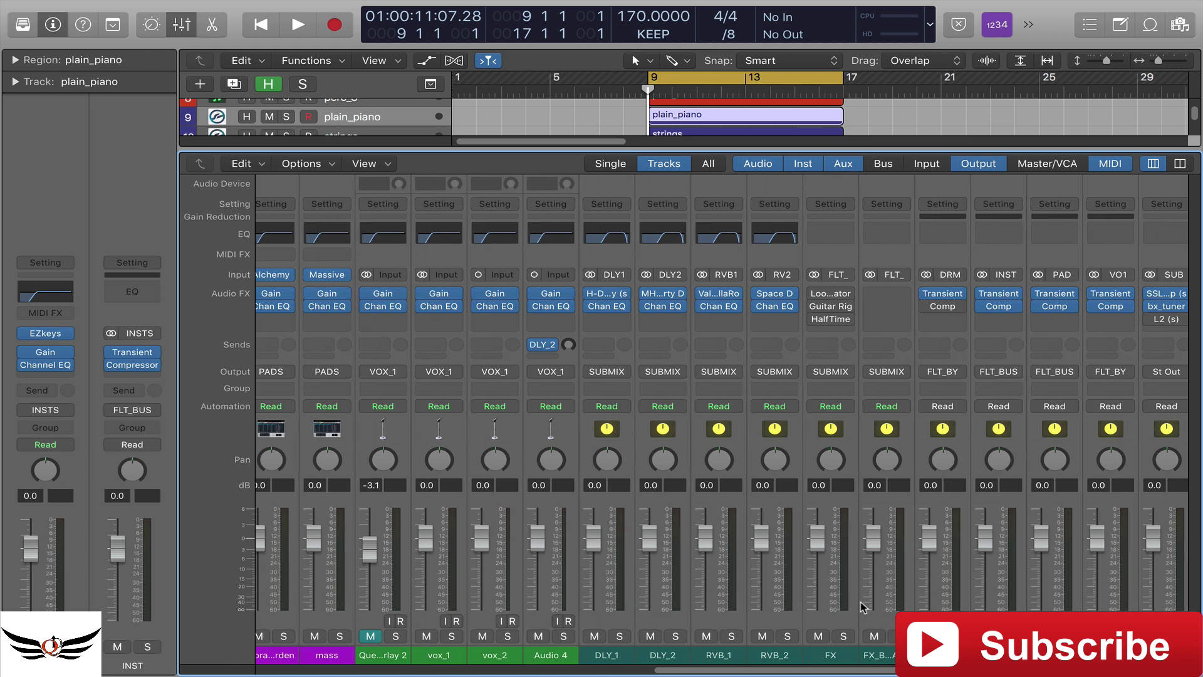
{"action": "scroll", "coordinate": [726, 666], "scroll_direction": "left", "scroll_amount": 1}
{"action": "left_click_drag", "start_coordinate": [726, 665], "coordinate": [432, 667]}
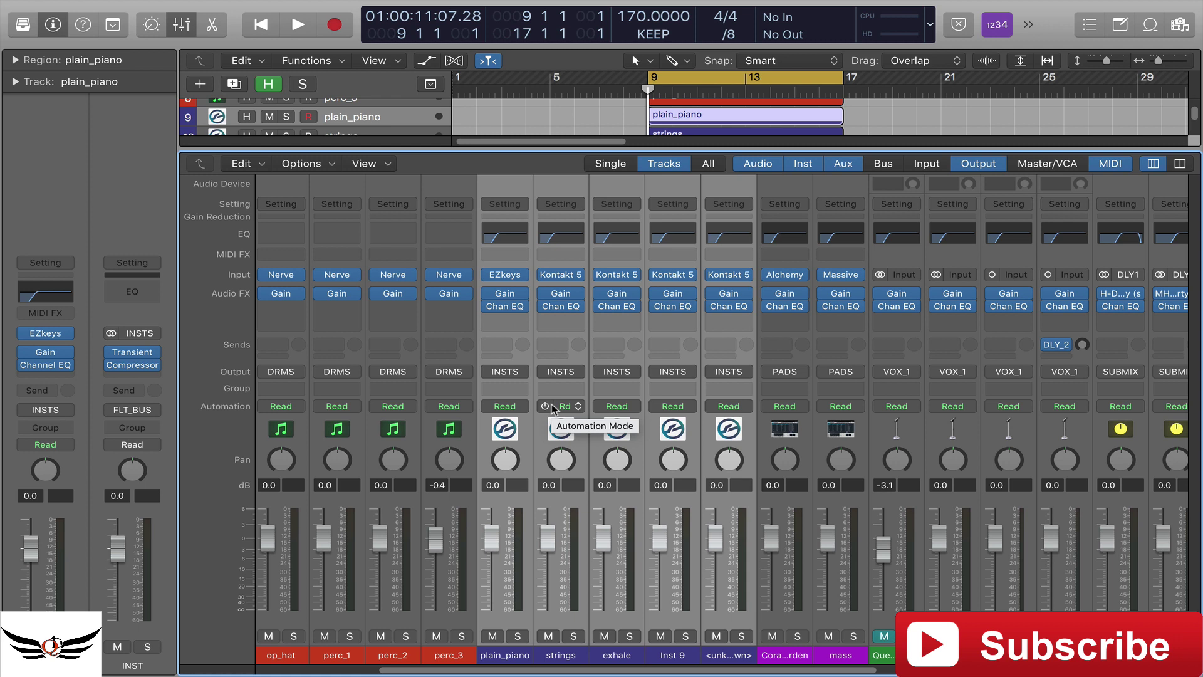
{"action": "left_click", "coordinate": [603, 446]}
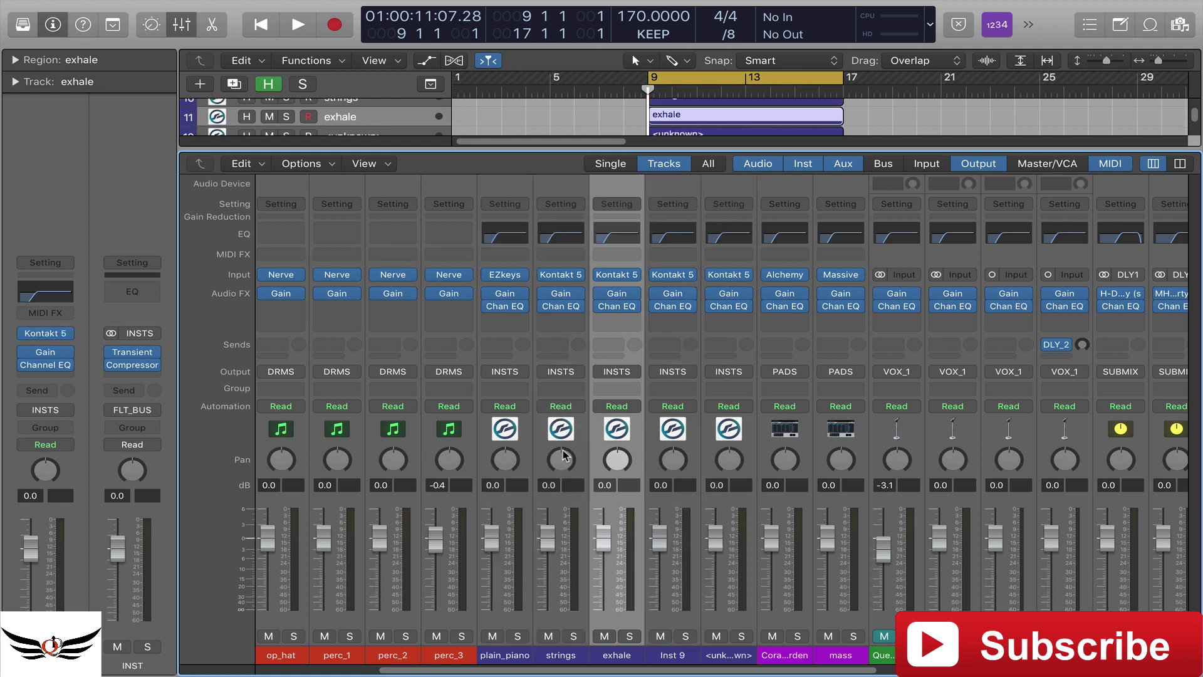
{"action": "mouse_move", "coordinate": [528, 456]}
{"action": "left_click_drag", "start_coordinate": [527, 455], "coordinate": [746, 456]}
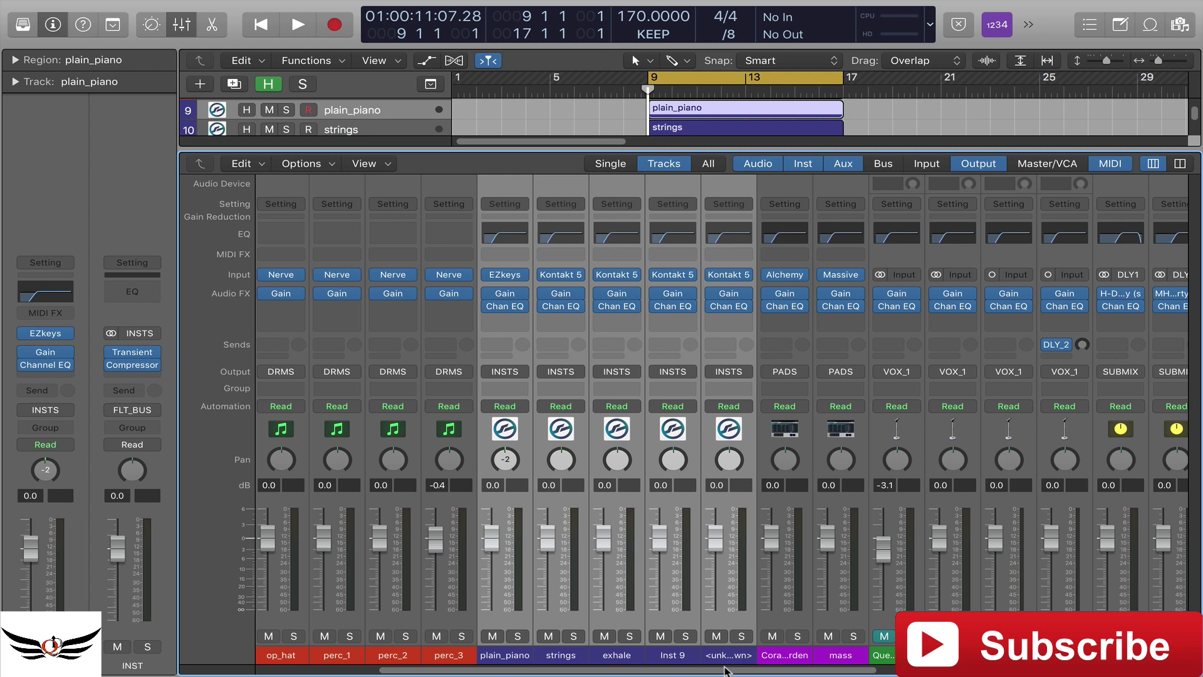
Step: Select the DRM, INST, PAD and VO1 aux strips and inspect their Transient Comp slots
{"action": "left_click_drag", "start_coordinate": [725, 670], "coordinate": [929, 670]}
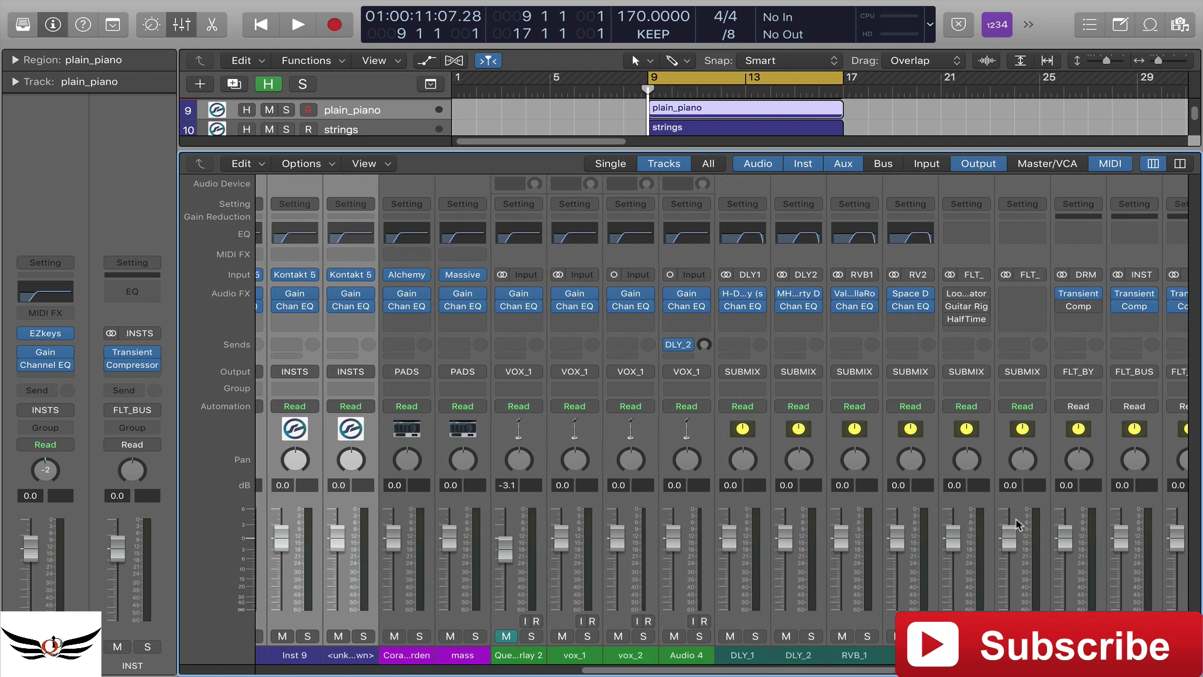
{"action": "scroll", "coordinate": [1048, 600], "scroll_direction": "right", "scroll_amount": 5}
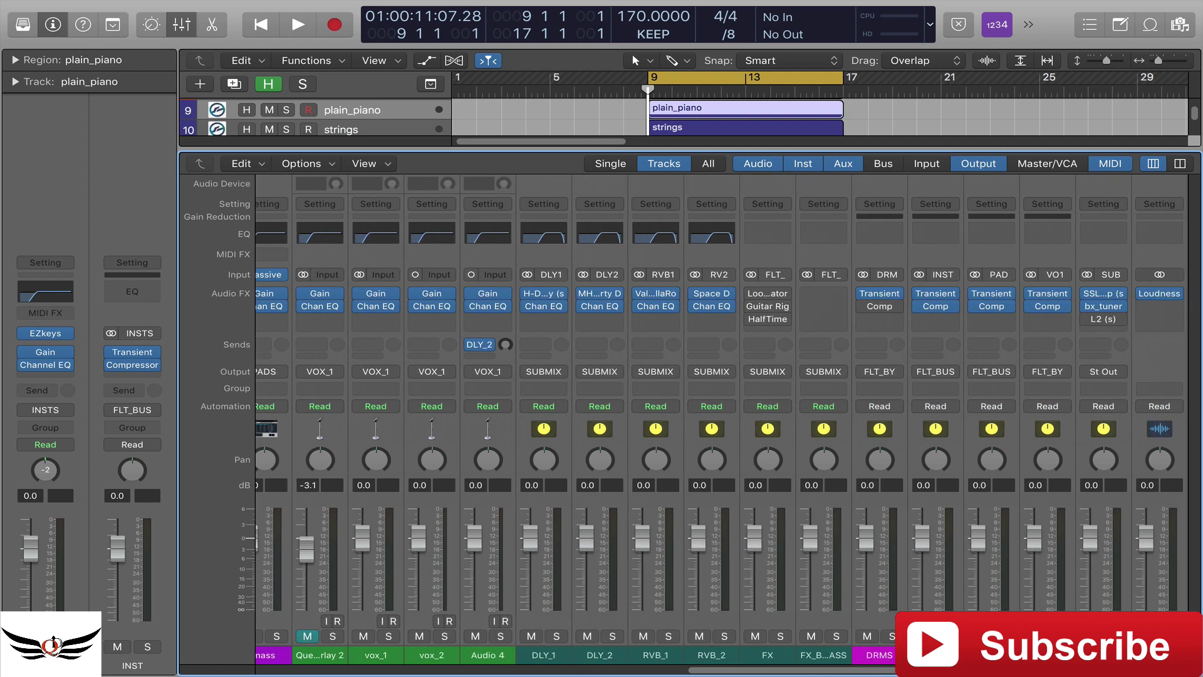
{"action": "left_click_drag", "start_coordinate": [890, 621], "coordinate": [1050, 621]}
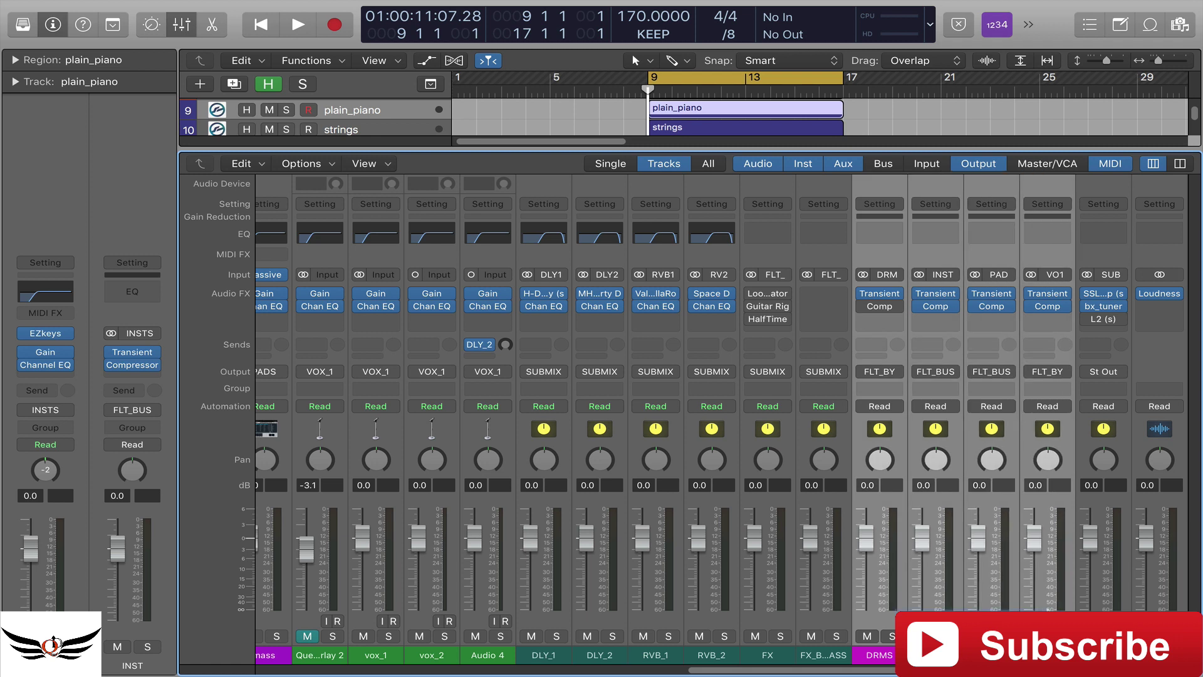
{"action": "mouse_move", "coordinate": [883, 296]}
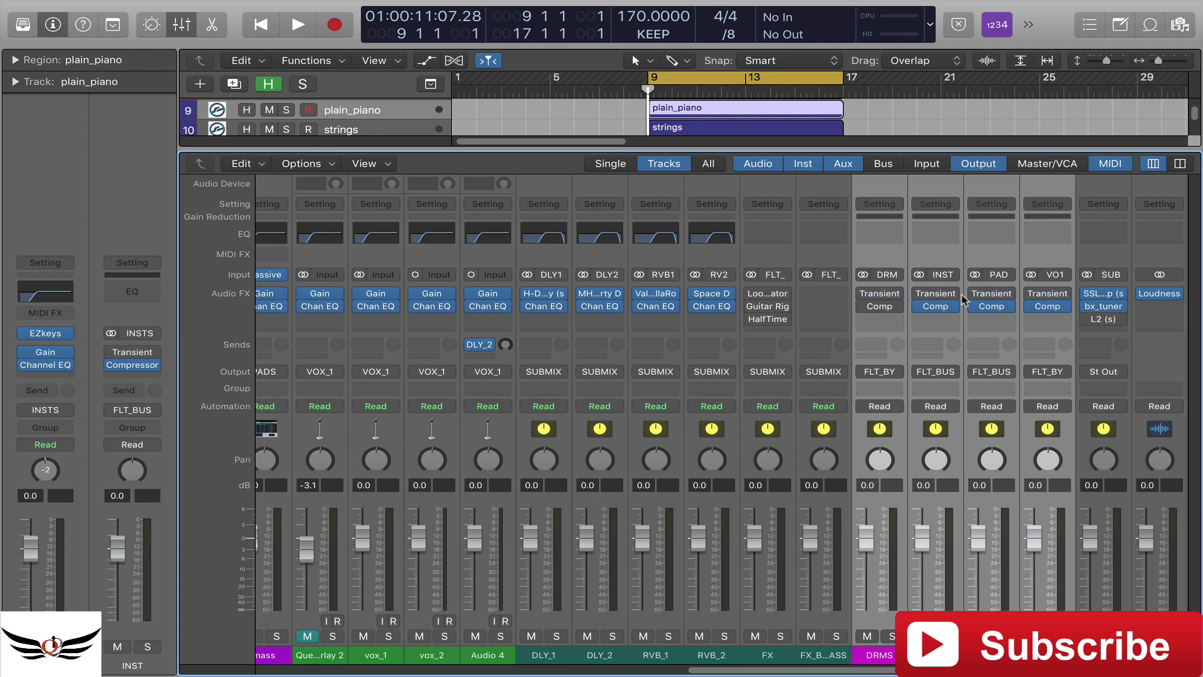
{"action": "mouse_move", "coordinate": [926, 314]}
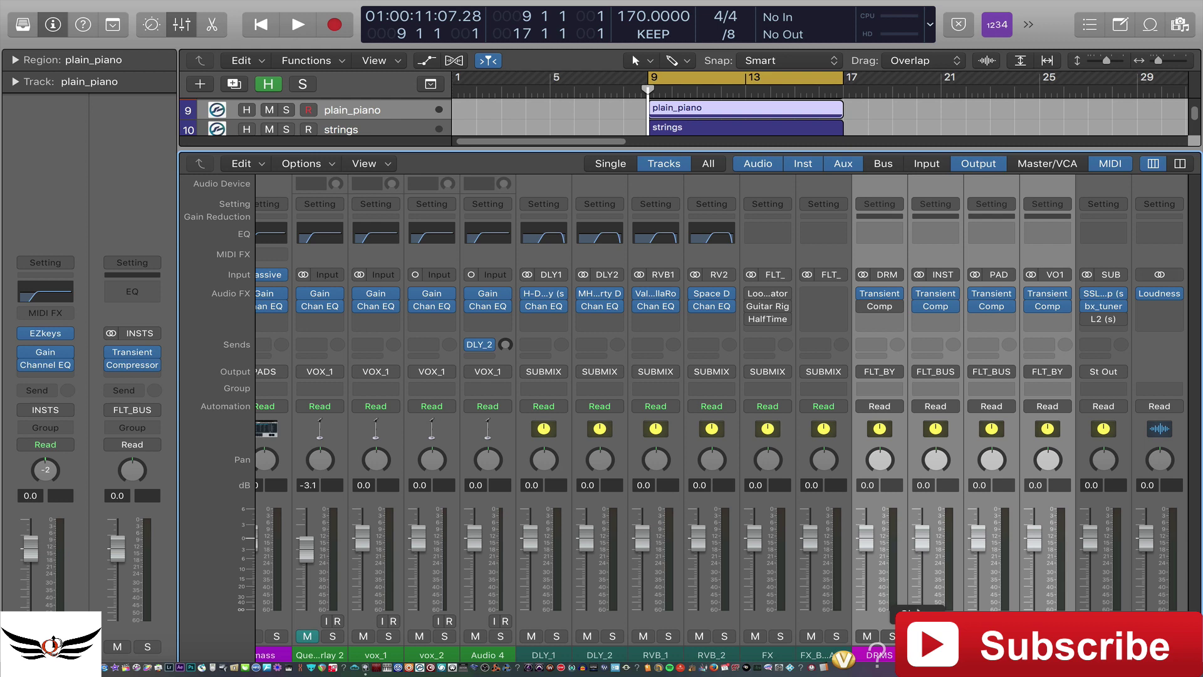
{"action": "scroll", "coordinate": [552, 651], "scroll_direction": "left", "scroll_amount": 15}
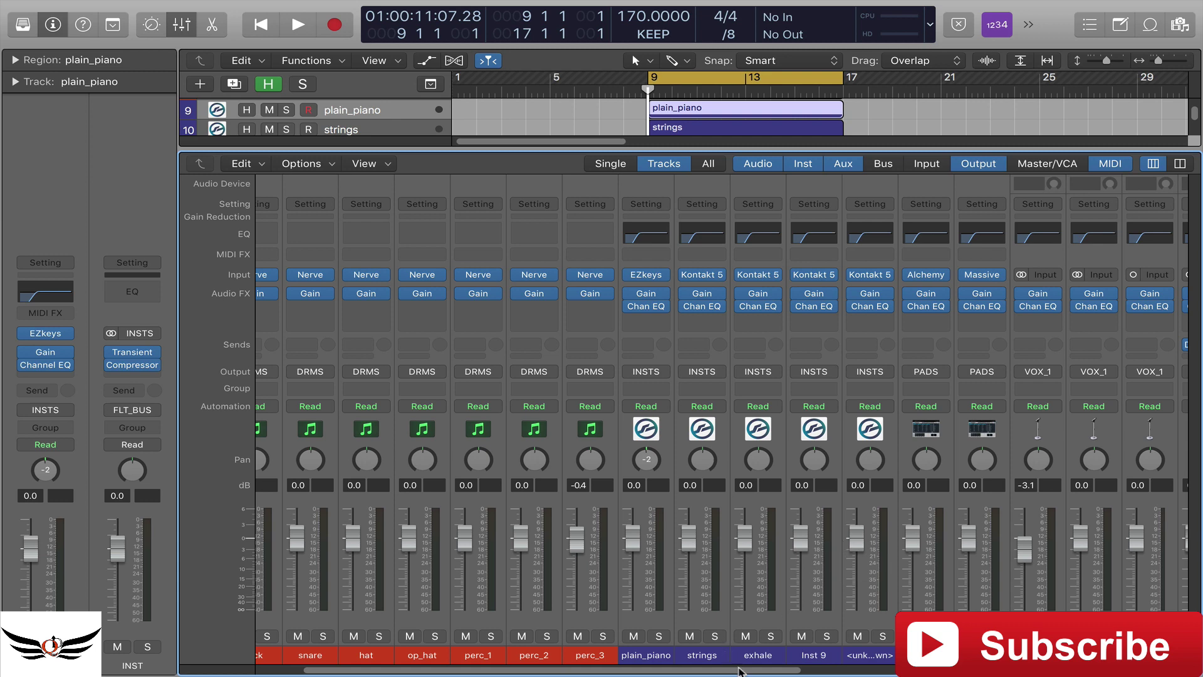
{"action": "scroll", "coordinate": [743, 669], "scroll_direction": "right", "scroll_amount": 5}
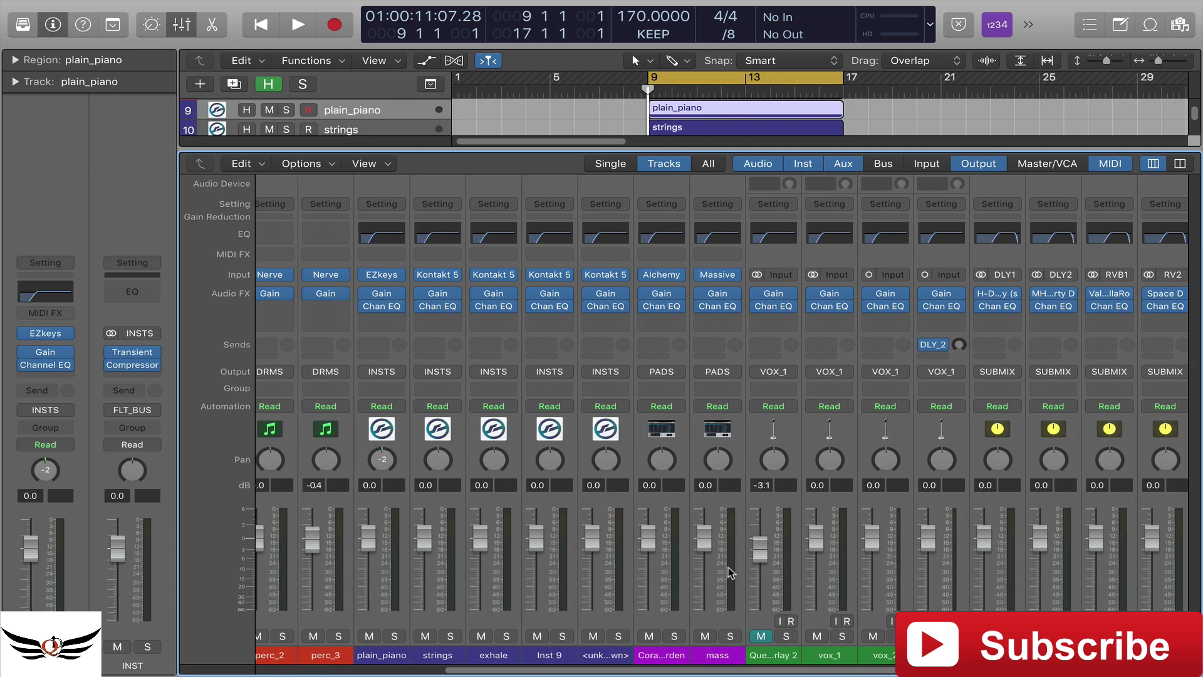
{"action": "scroll", "coordinate": [762, 666], "scroll_direction": "right", "scroll_amount": 1}
{"action": "left_click_drag", "start_coordinate": [763, 669], "coordinate": [501, 670]}
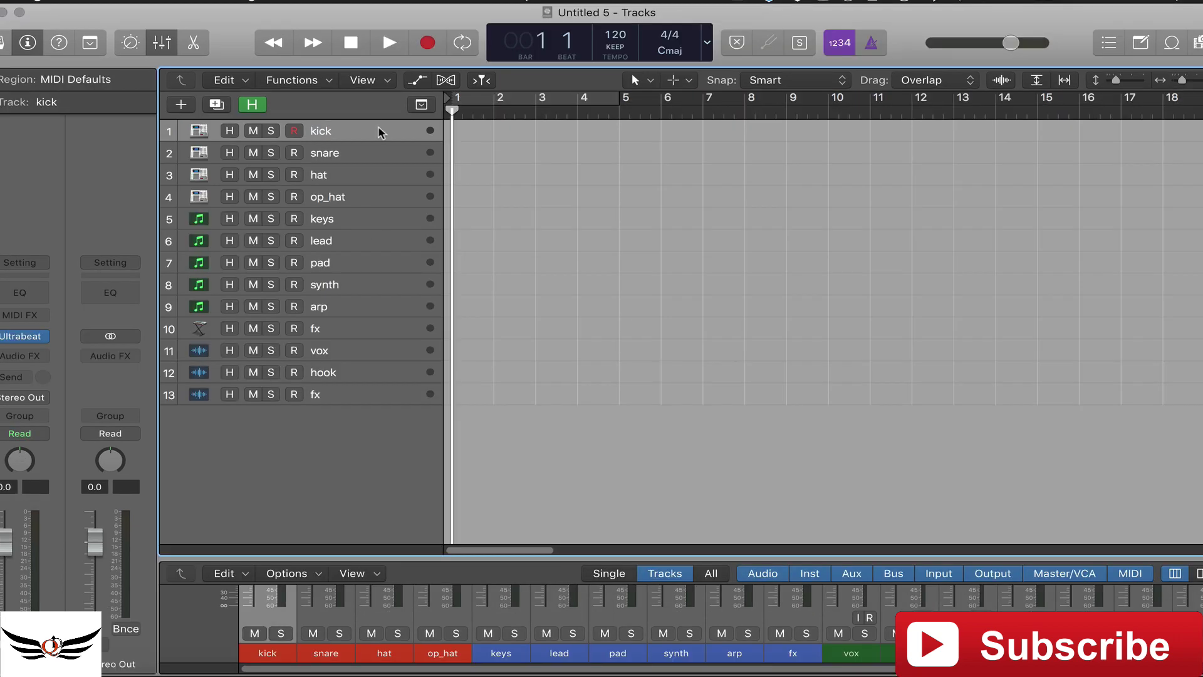
{"action": "left_click", "coordinate": [377, 154]}
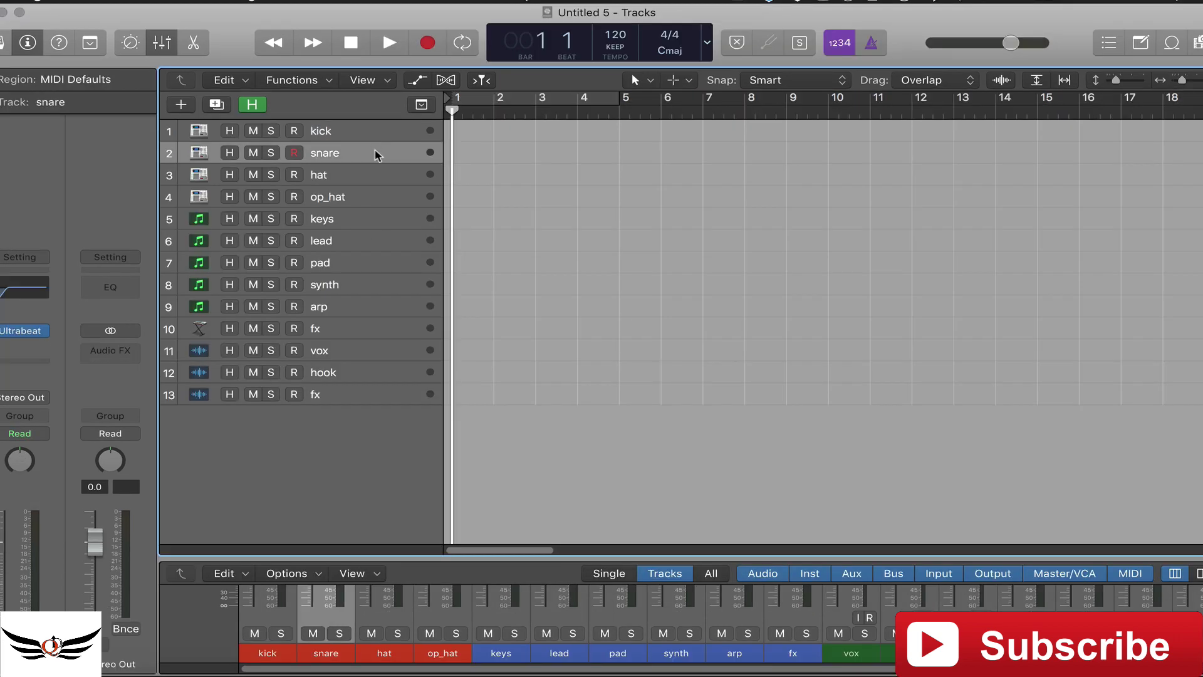
{"action": "left_click", "coordinate": [377, 205]}
{"action": "left_click", "coordinate": [379, 133]}
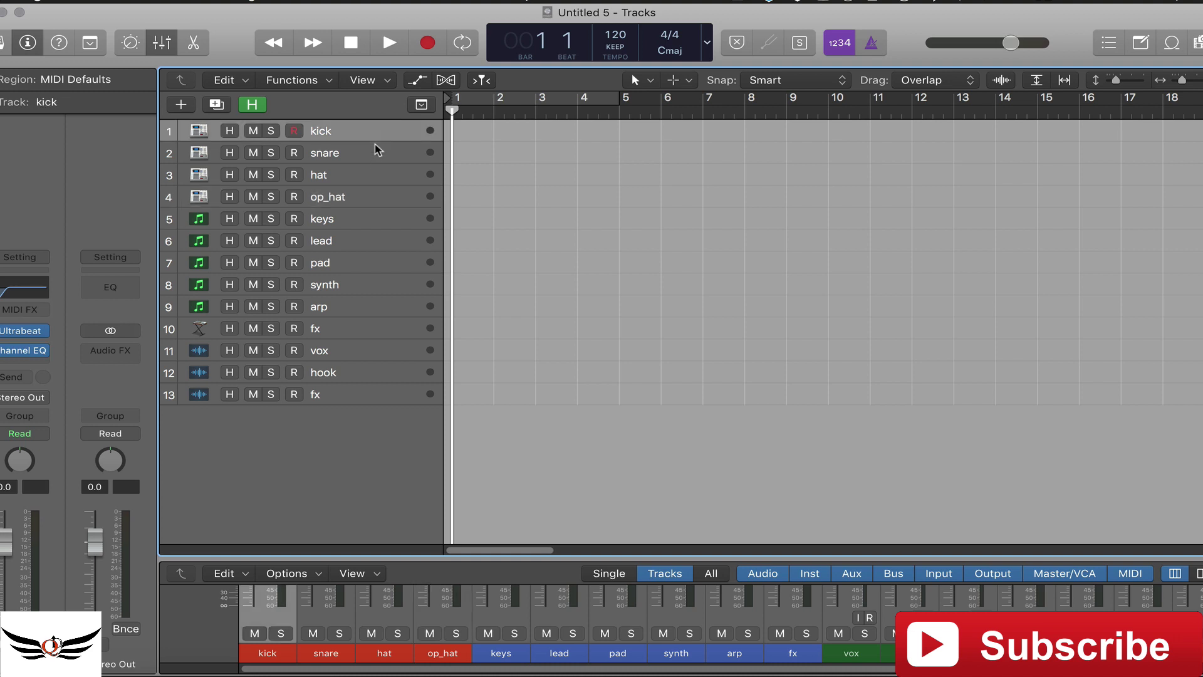
{"action": "left_click", "coordinate": [367, 394], "text": "shift"}
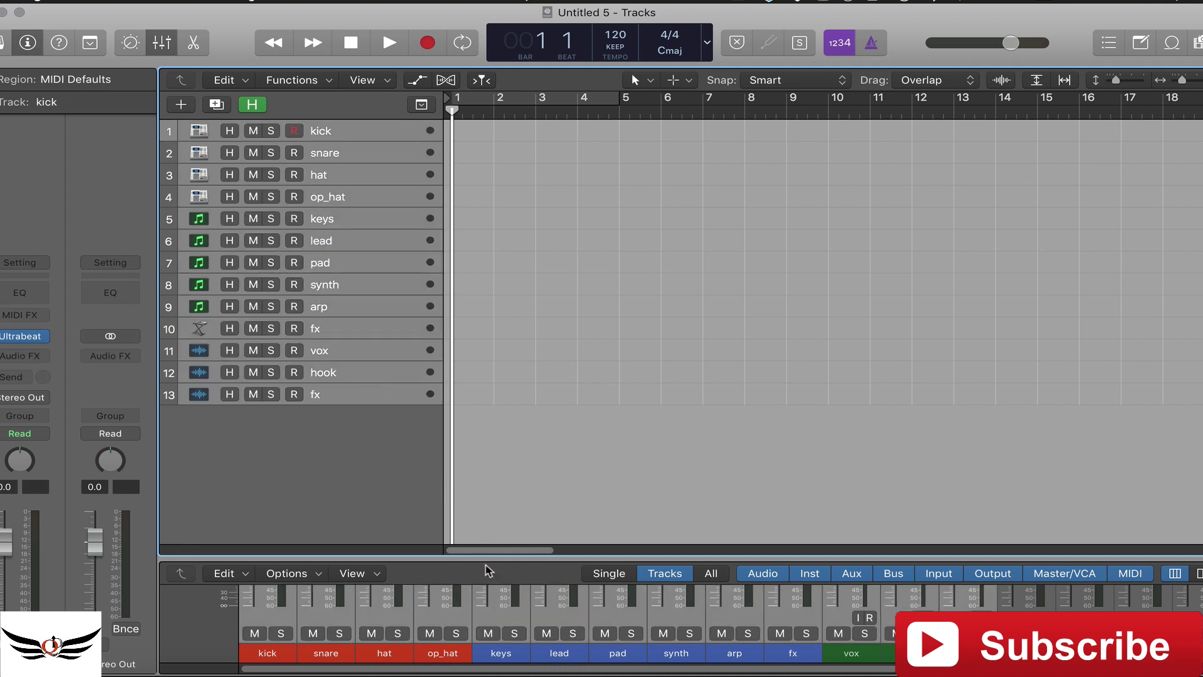
{"action": "left_click_drag", "start_coordinate": [489, 554], "coordinate": [519, 103]}
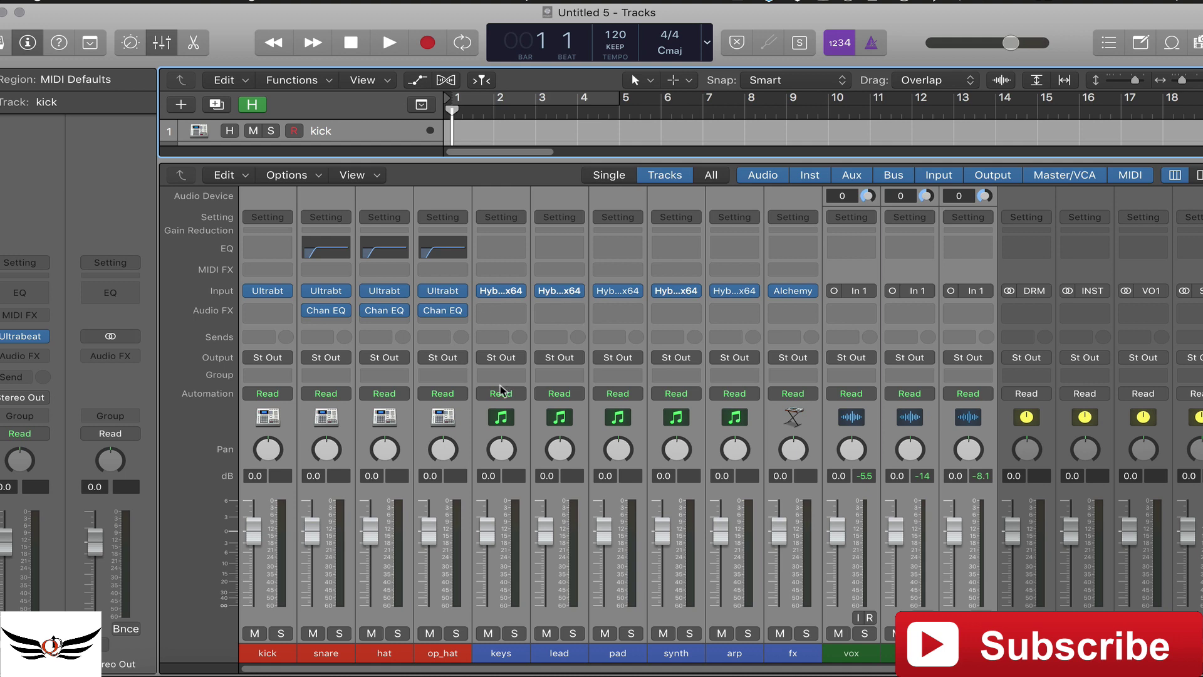
{"action": "left_click_drag", "start_coordinate": [428, 442], "coordinate": [385, 438]}
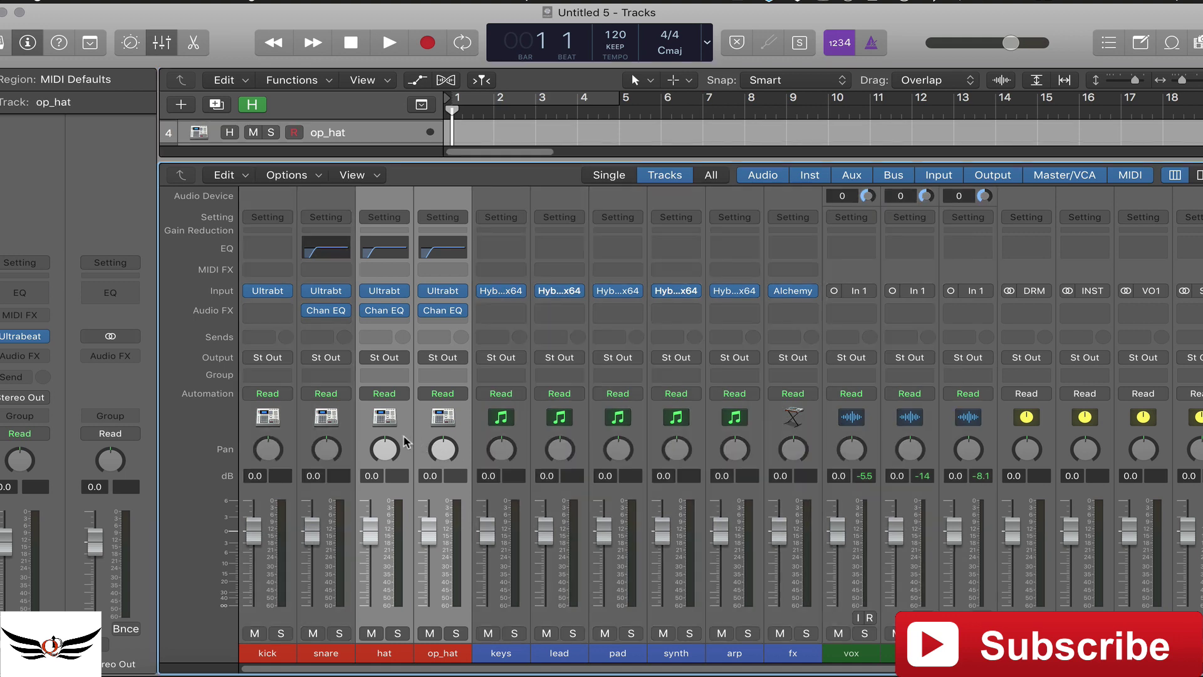
{"action": "left_click", "coordinate": [291, 437]}
{"action": "left_click", "coordinate": [351, 438]}
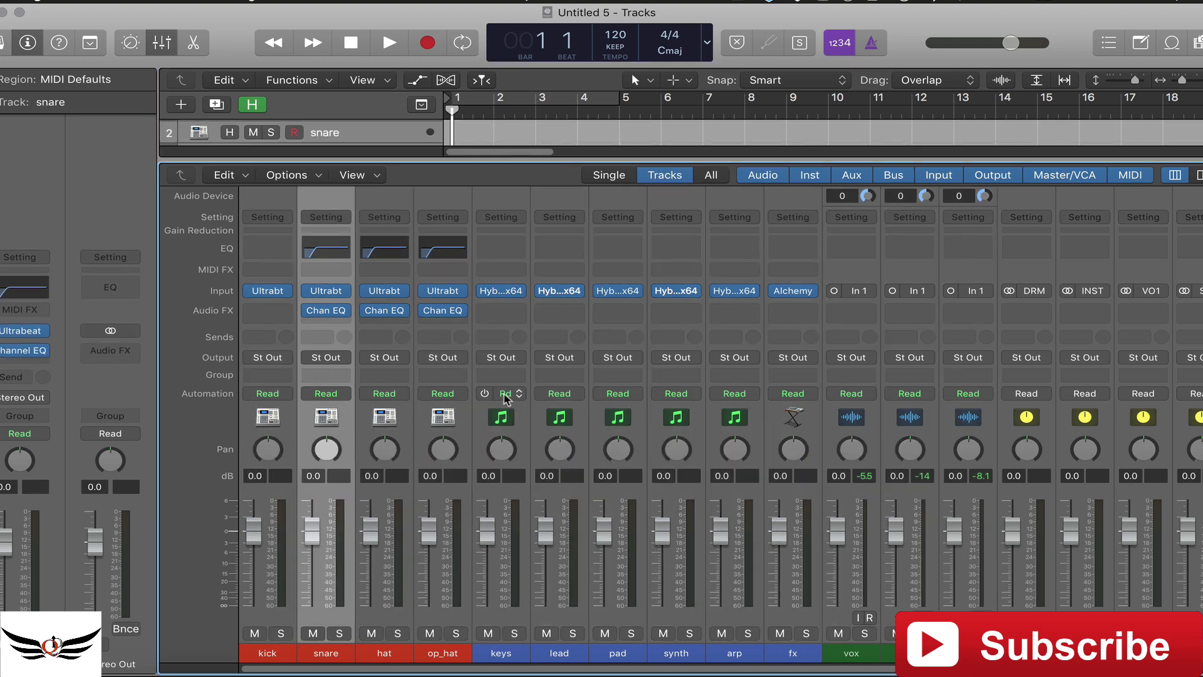
{"action": "left_click_drag", "start_coordinate": [523, 430], "coordinate": [798, 439]}
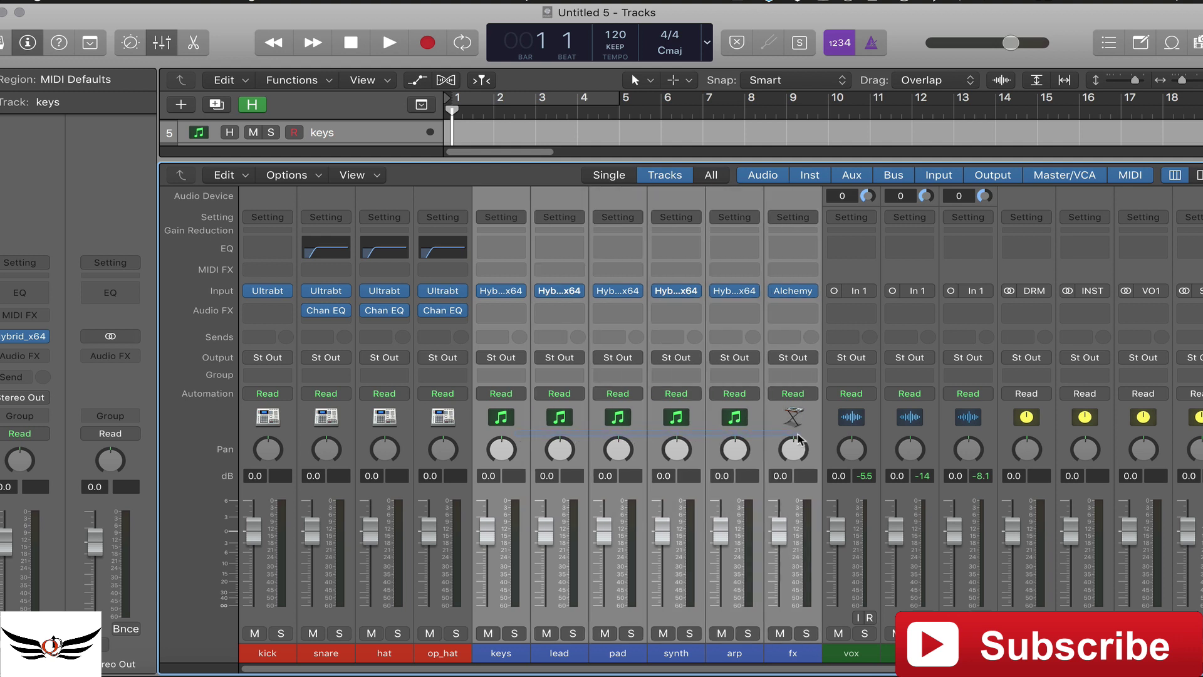
{"action": "mouse_move", "coordinate": [794, 295]}
{"action": "mouse_move", "coordinate": [501, 296]}
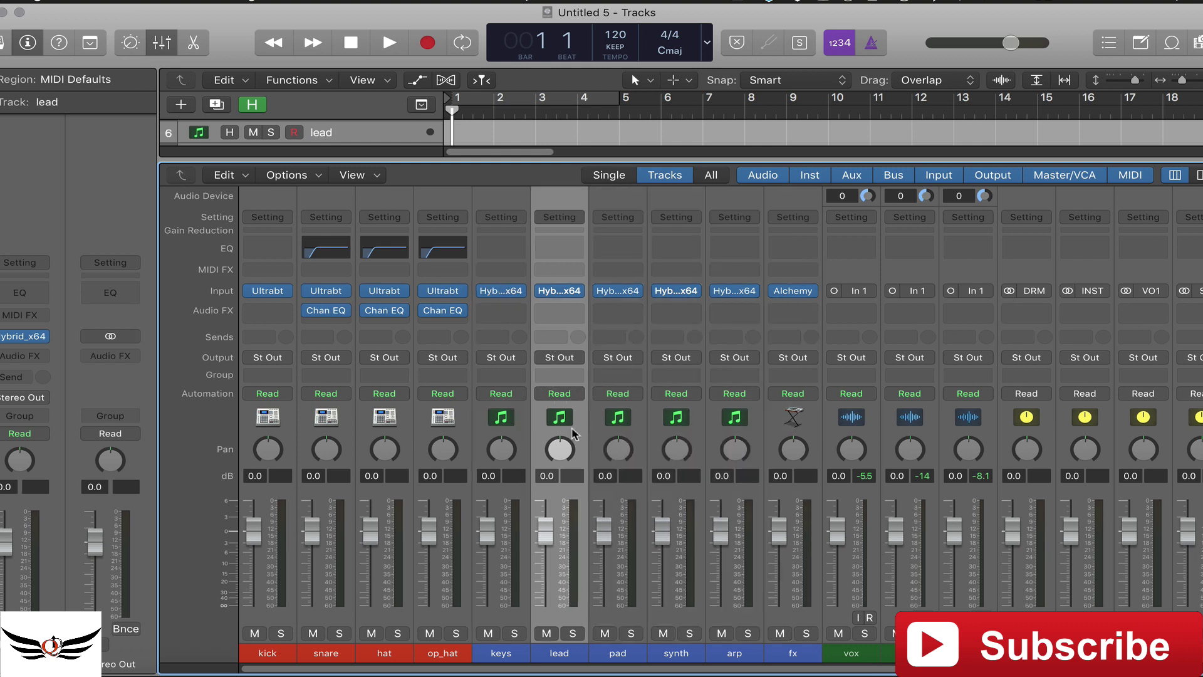
{"action": "left_click", "coordinate": [876, 446]}
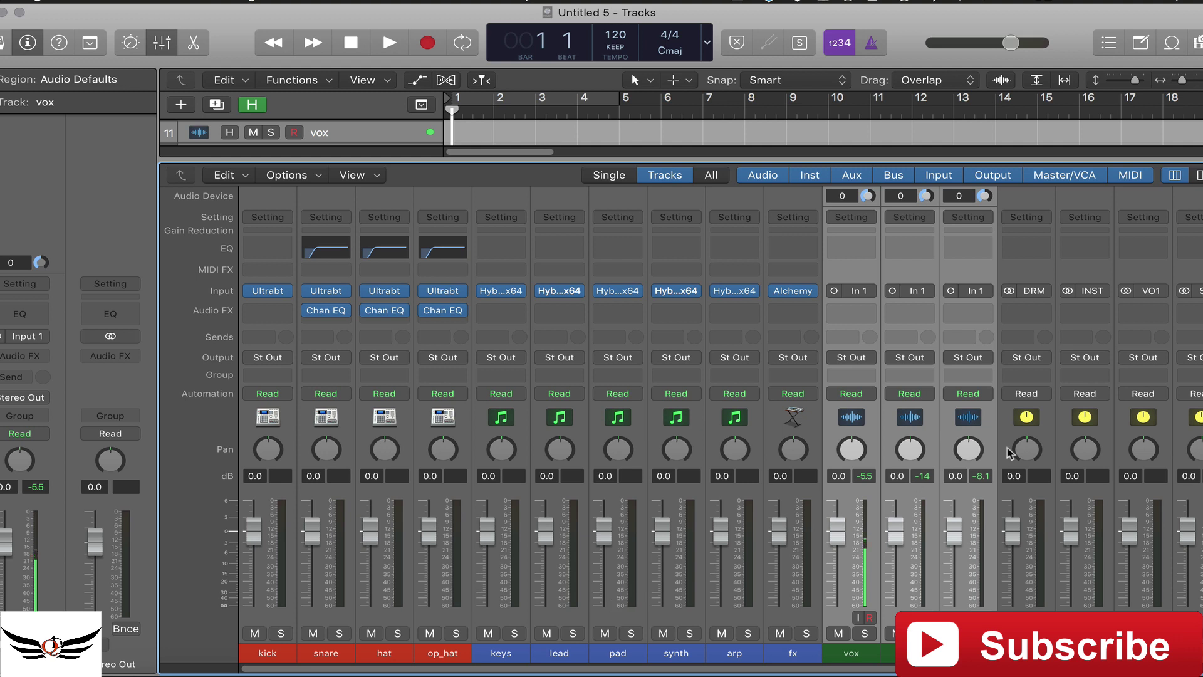
{"action": "left_click_drag", "start_coordinate": [1011, 453], "coordinate": [1146, 443]}
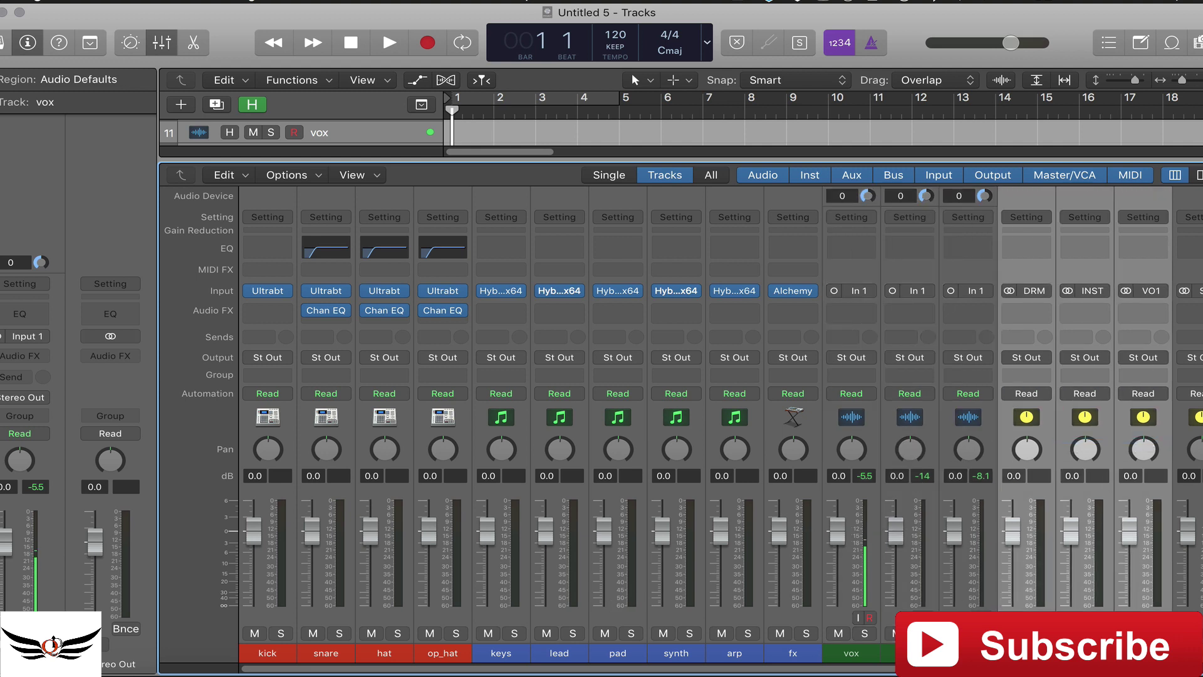
Step: Select the SUB aux channel on its own
{"action": "scroll", "coordinate": [1085, 461], "scroll_direction": "right", "scroll_amount": 3}
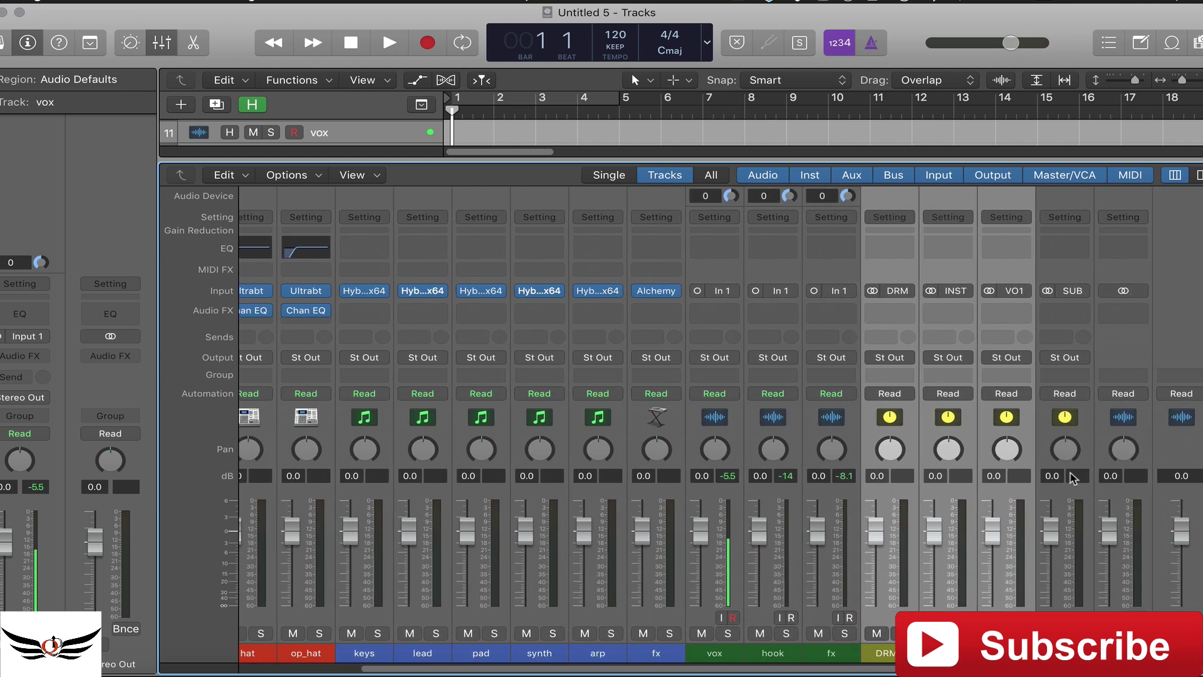
{"action": "left_click", "coordinate": [1092, 446]}
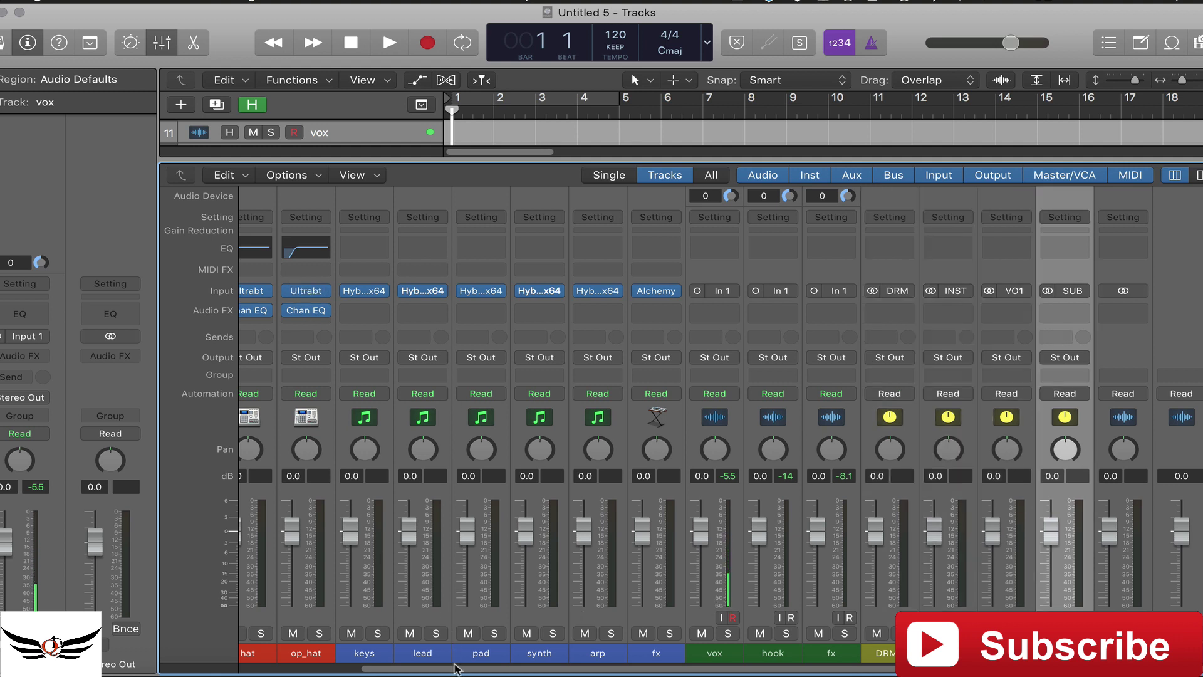
{"action": "scroll", "coordinate": [339, 656], "scroll_direction": "left", "scroll_amount": 3}
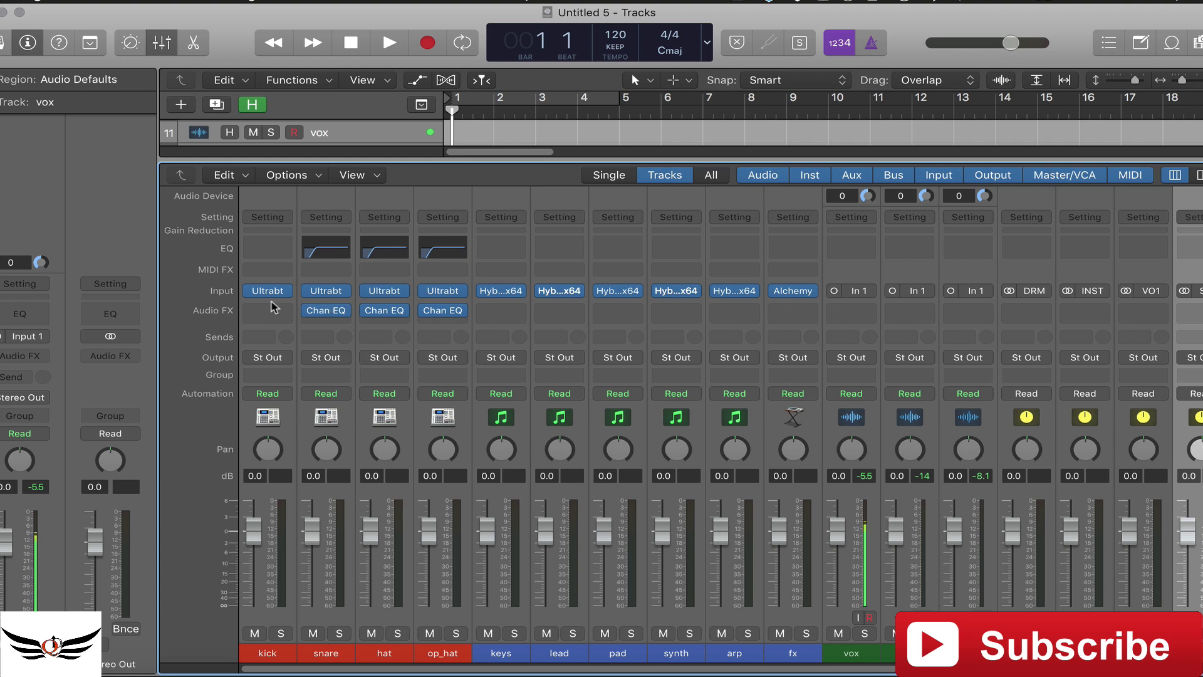
Step: Open the pad channel's Hybrid instrument window and browse its presets, keeping the Default patch
{"action": "mouse_move", "coordinate": [714, 301]}
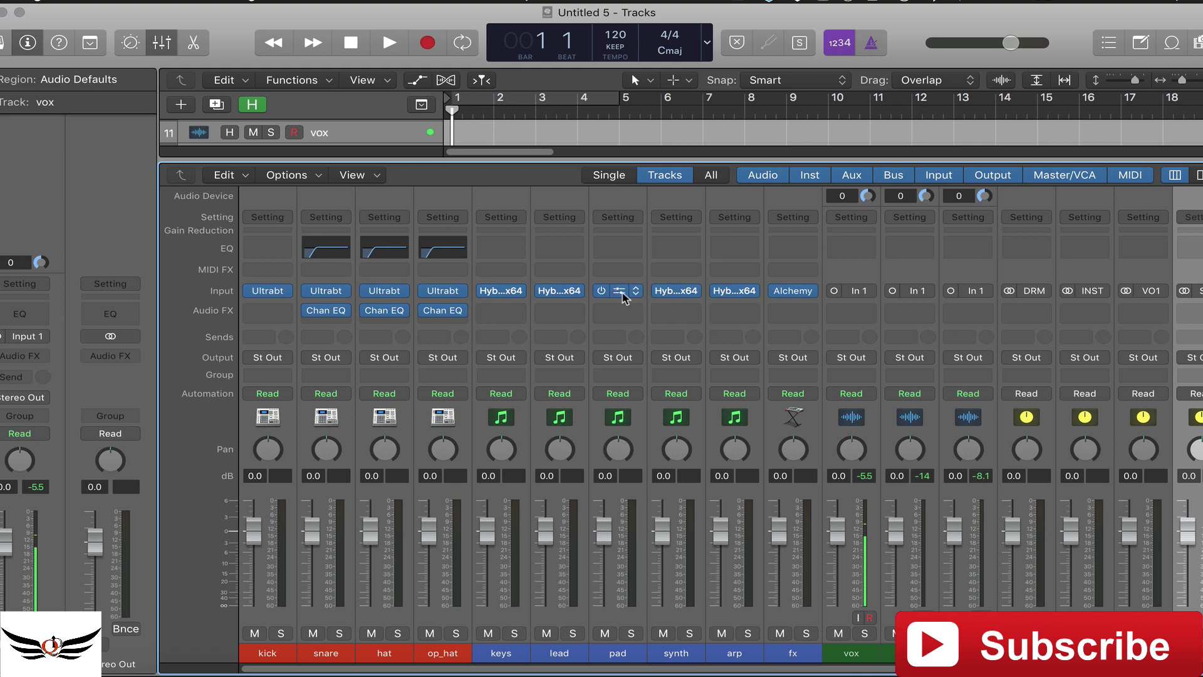
{"action": "left_click", "coordinate": [623, 293]}
{"action": "left_click", "coordinate": [555, 108]}
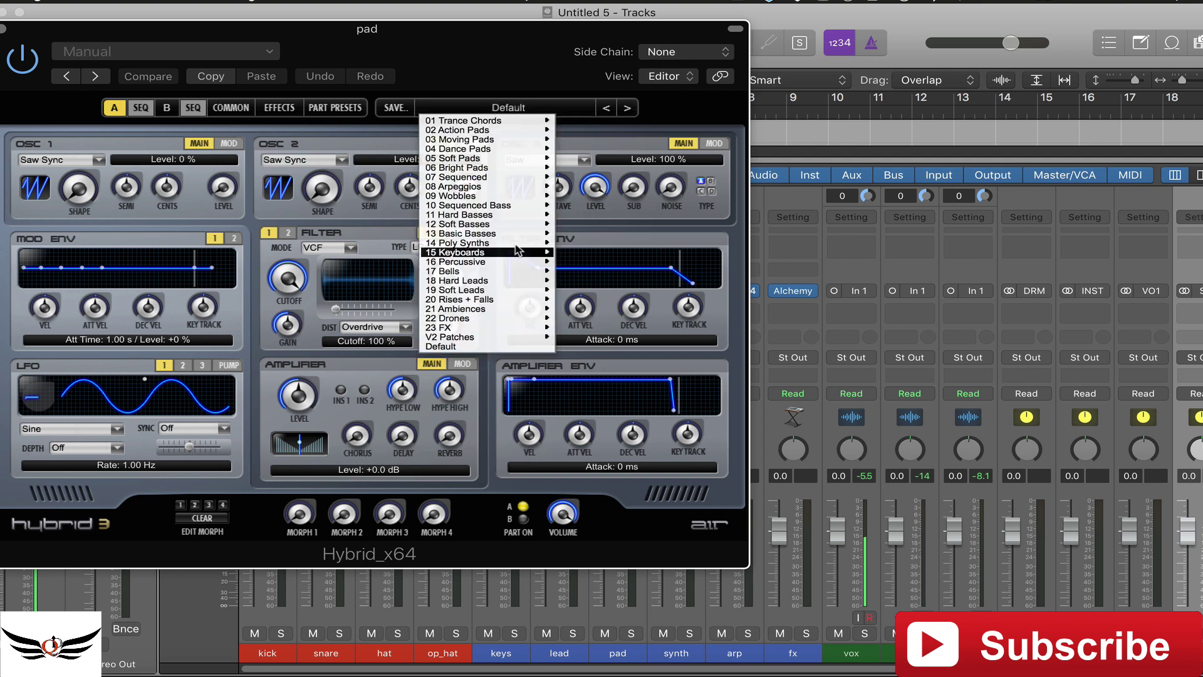
{"action": "mouse_move", "coordinate": [511, 207]}
{"action": "left_click", "coordinate": [511, 63]}
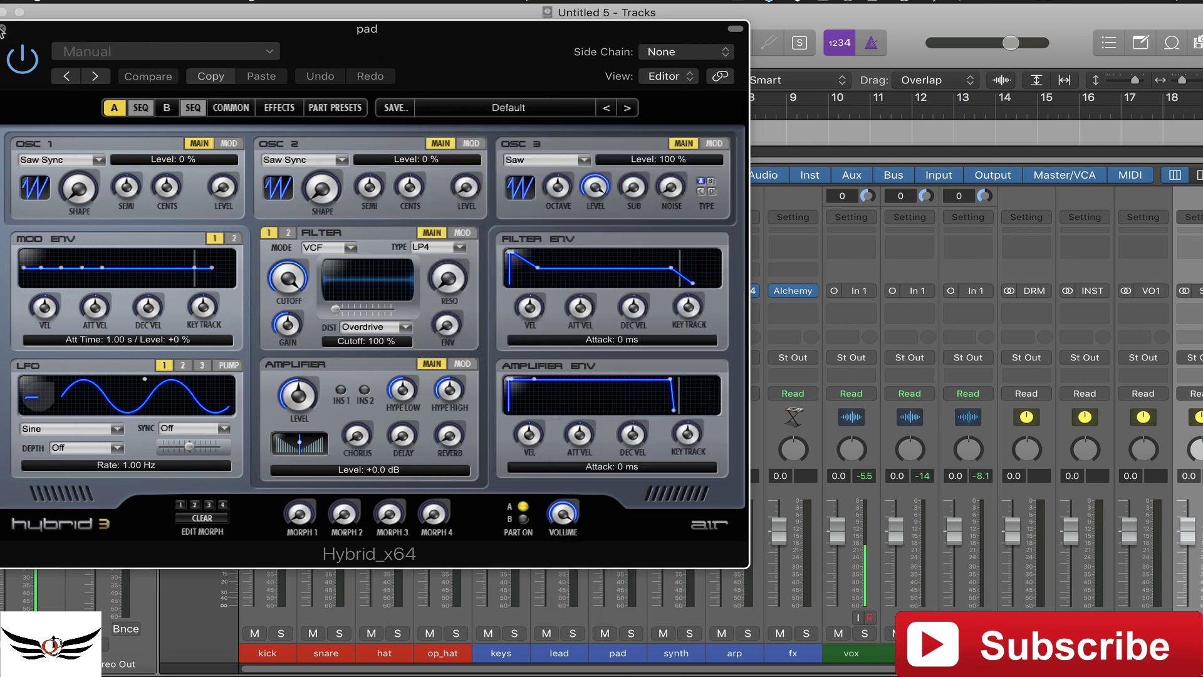
Step: Close the Hybrid window and route kick, snare, hat and op_hat to the DRMS bus
{"action": "left_click", "coordinate": [3, 29]}
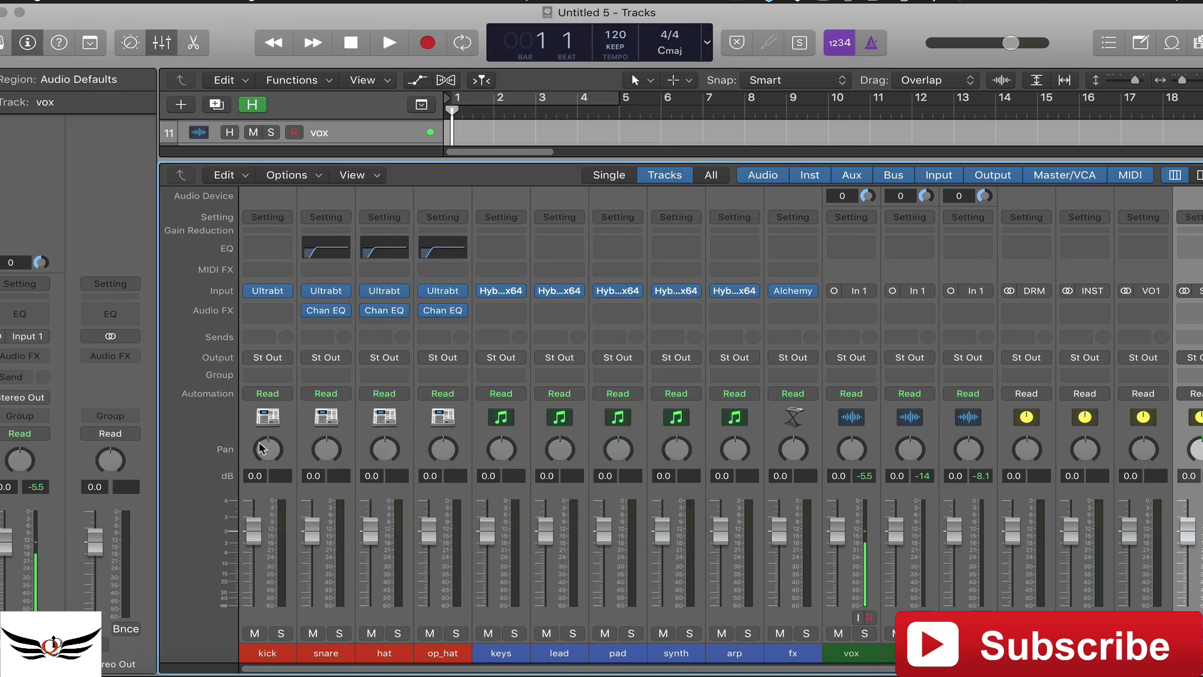
{"action": "left_click_drag", "start_coordinate": [291, 621], "coordinate": [429, 622]}
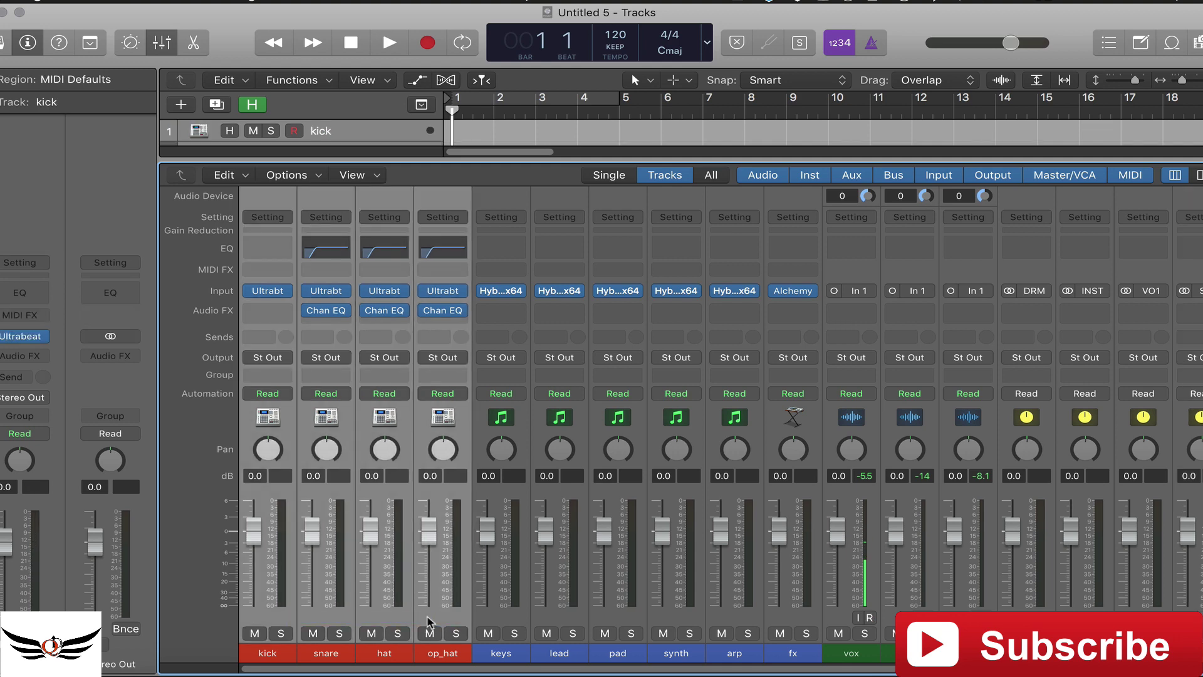
{"action": "left_click", "coordinate": [284, 358]}
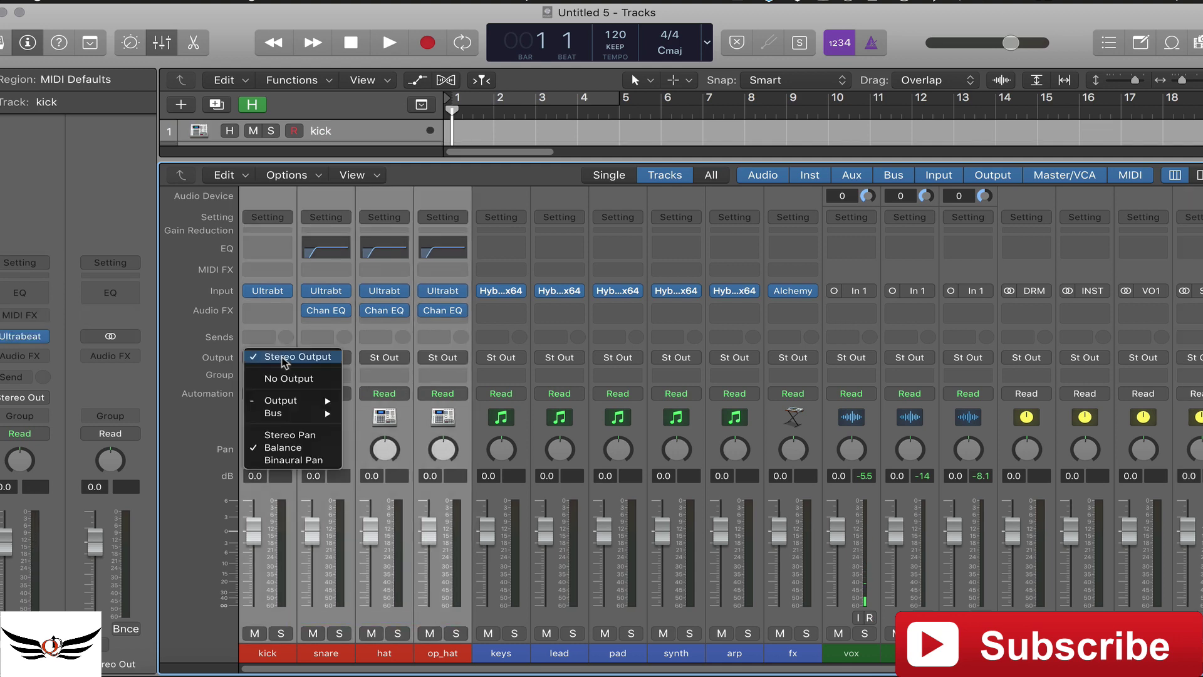
{"action": "mouse_move", "coordinate": [313, 413]}
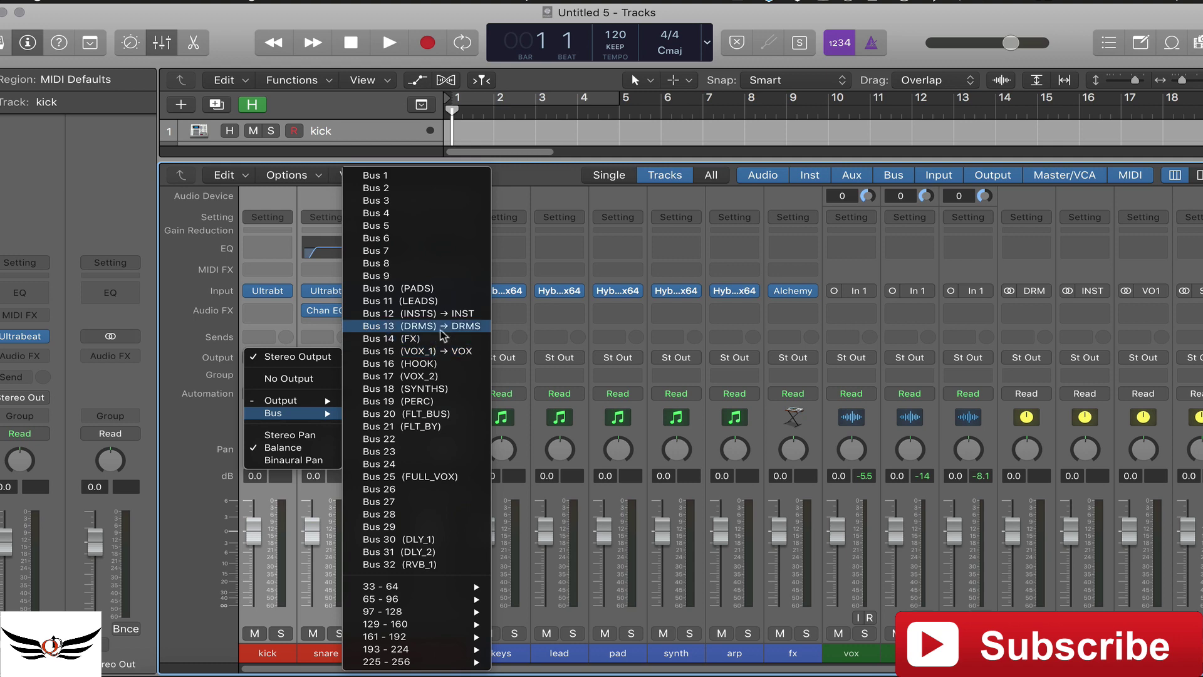
{"action": "left_click", "coordinate": [441, 327]}
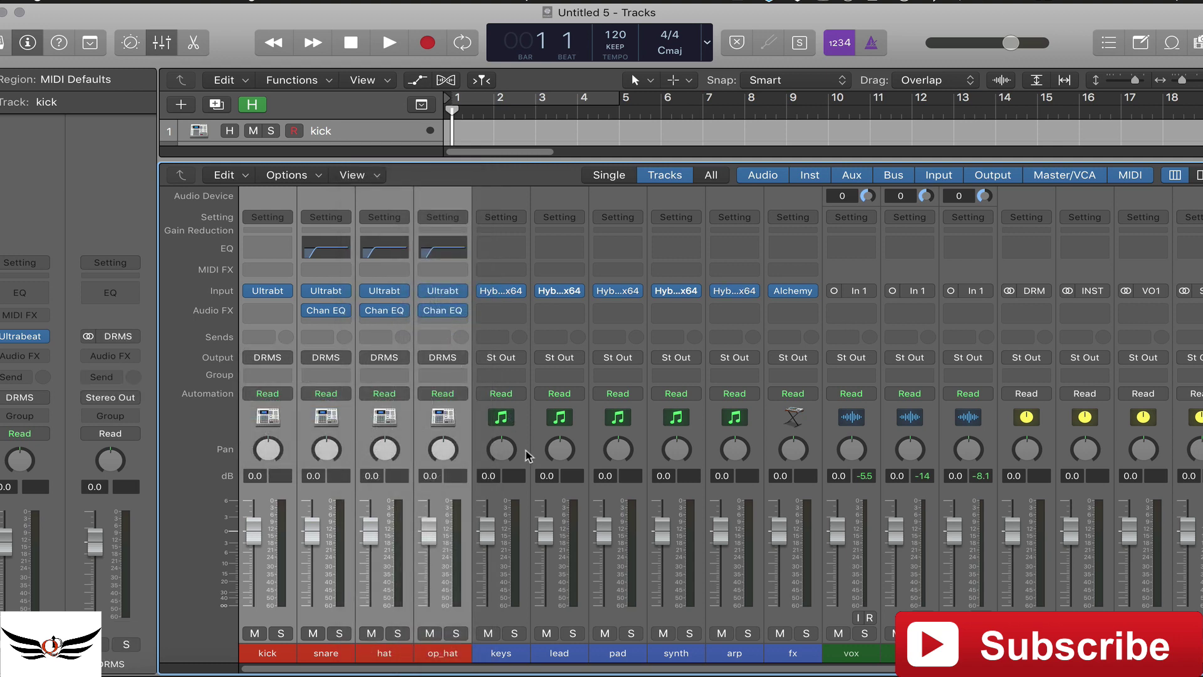
Step: Route the keys through fx instrument channels to the INSTS bus
{"action": "left_click_drag", "start_coordinate": [528, 456], "coordinate": [781, 443]}
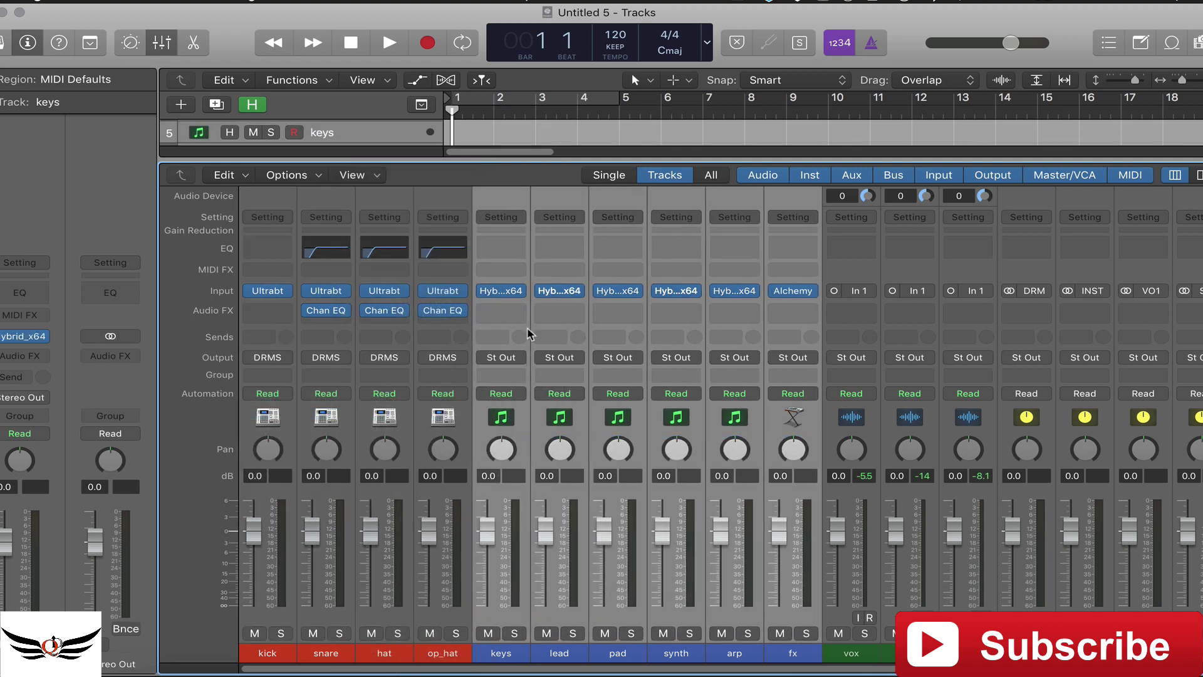
{"action": "left_click", "coordinate": [522, 357]}
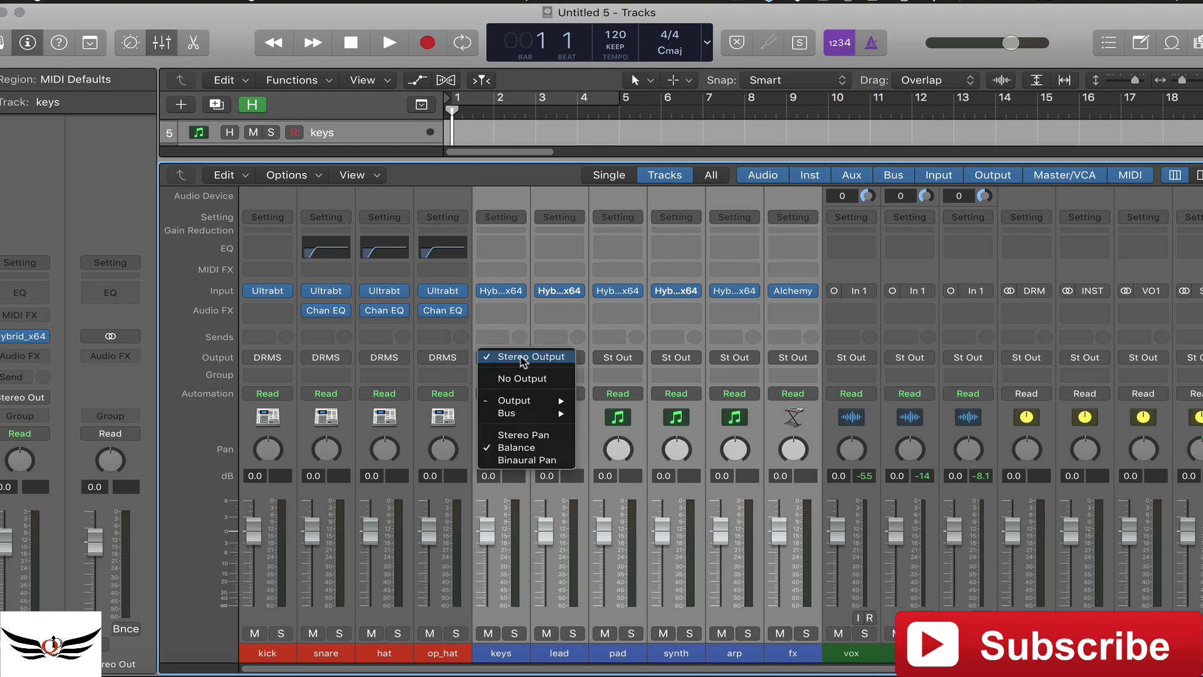
{"action": "mouse_move", "coordinate": [532, 414]}
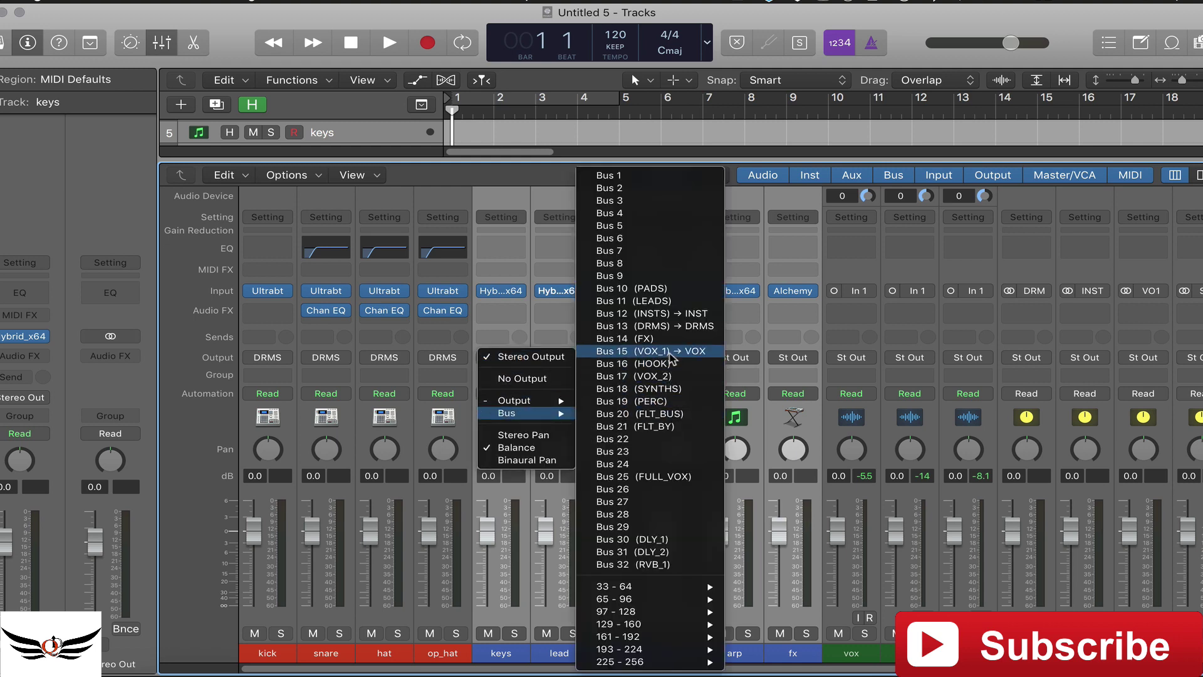
{"action": "left_click", "coordinate": [652, 313]}
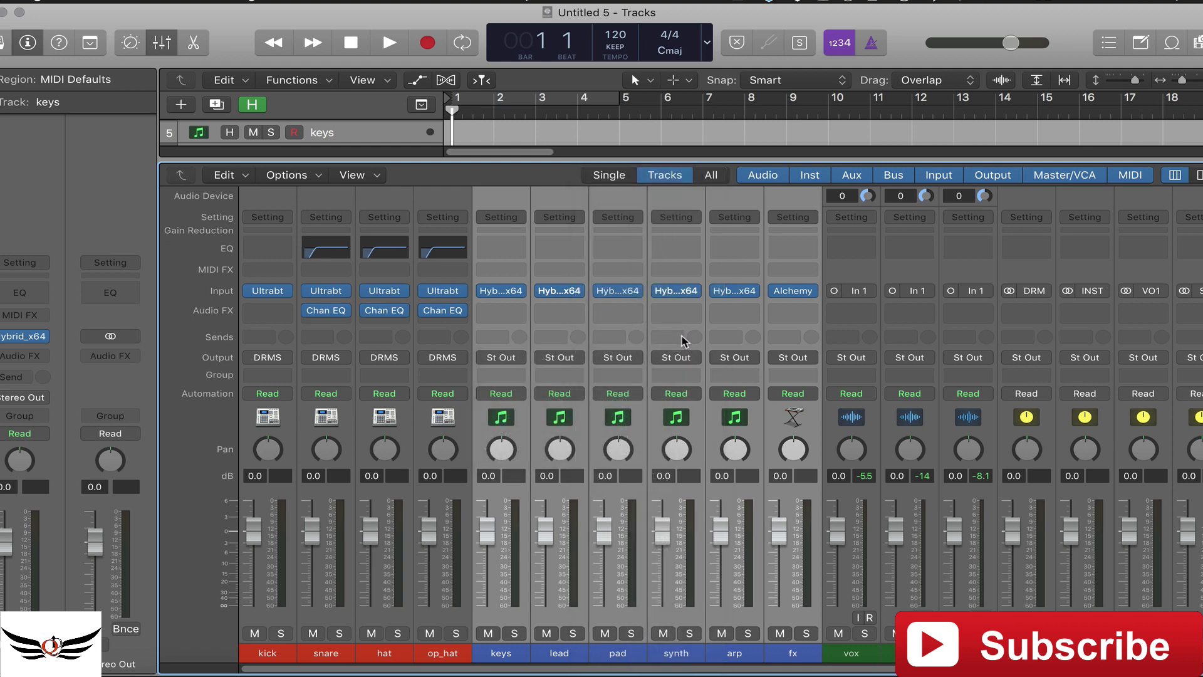
Step: Send vox, hook and fx to VOX_1, then select the DRM, INST and VO1 auxes
{"action": "left_click", "coordinate": [868, 471]}
{"action": "left_click", "coordinate": [968, 492], "text": "shift"}
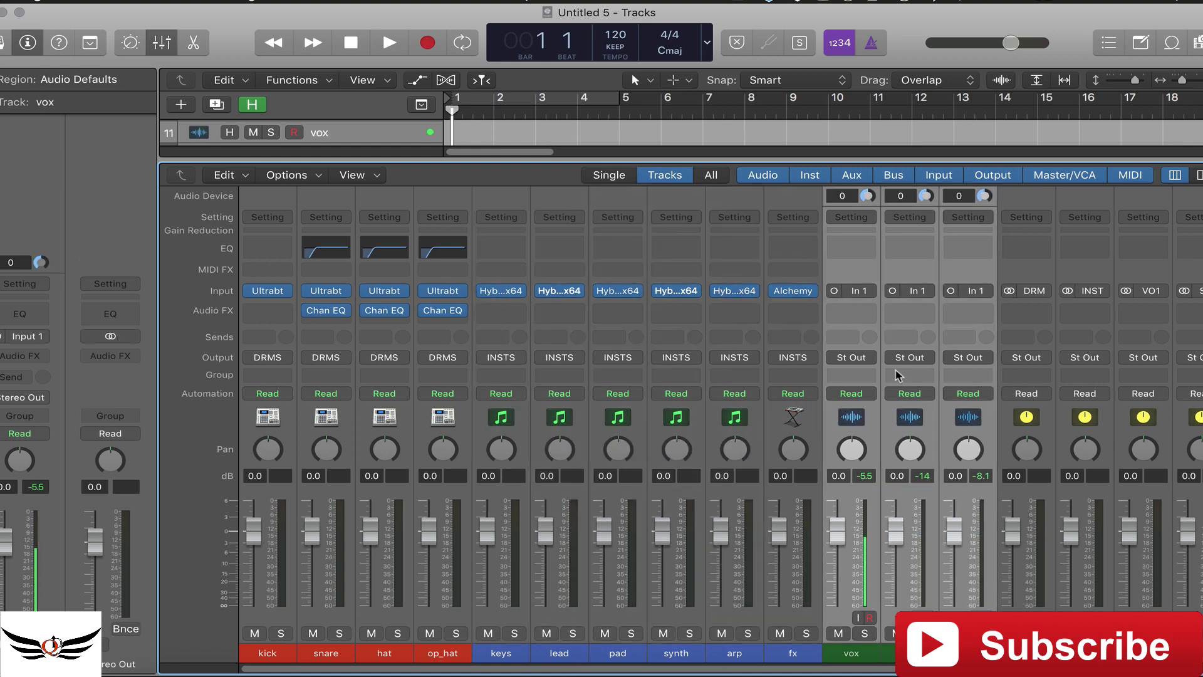
{"action": "left_click", "coordinate": [872, 360]}
{"action": "mouse_move", "coordinate": [898, 416]}
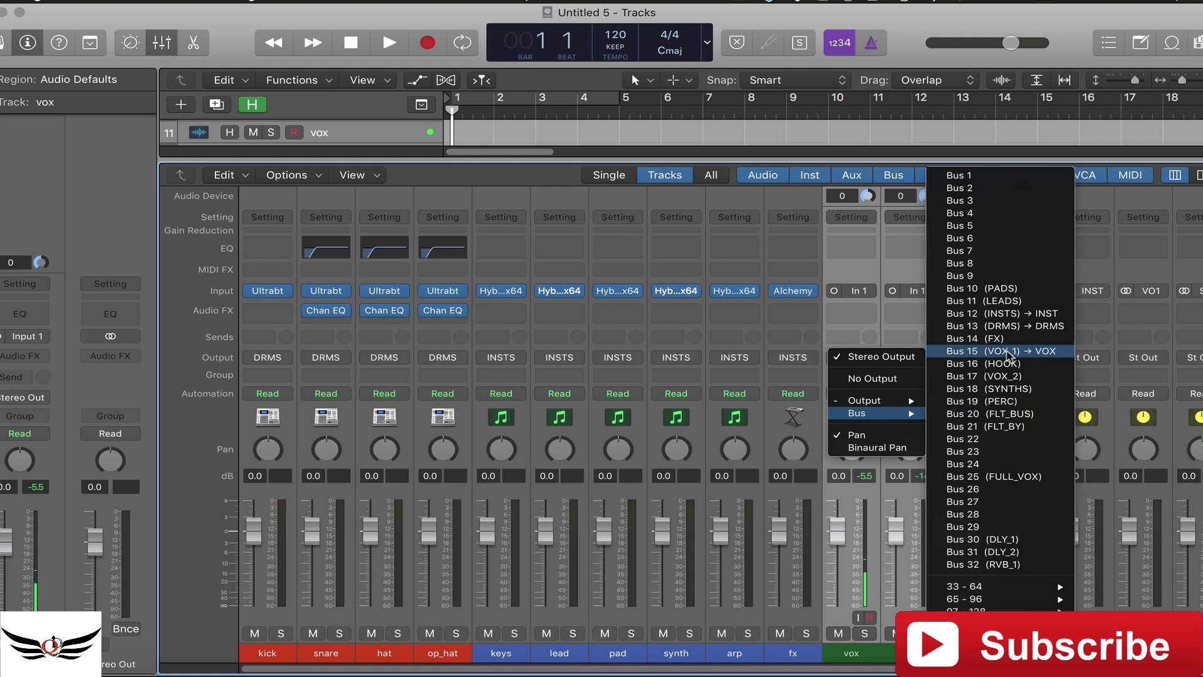
{"action": "left_click", "coordinate": [1007, 351]}
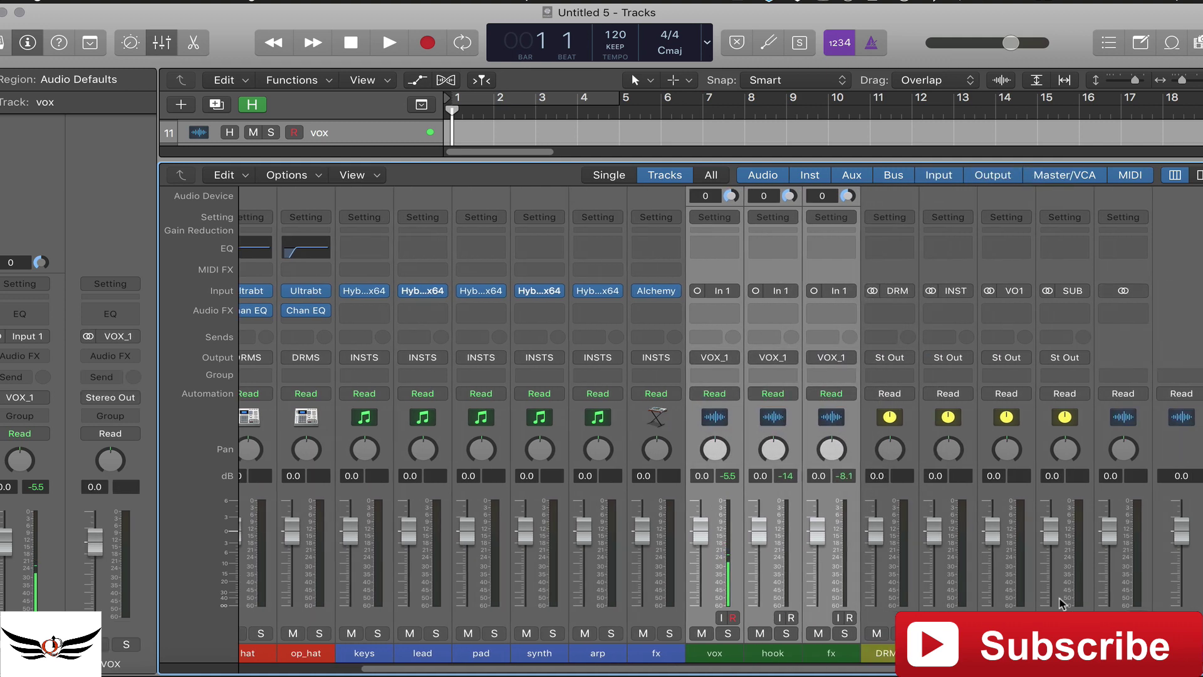
{"action": "left_click", "coordinate": [890, 552]}
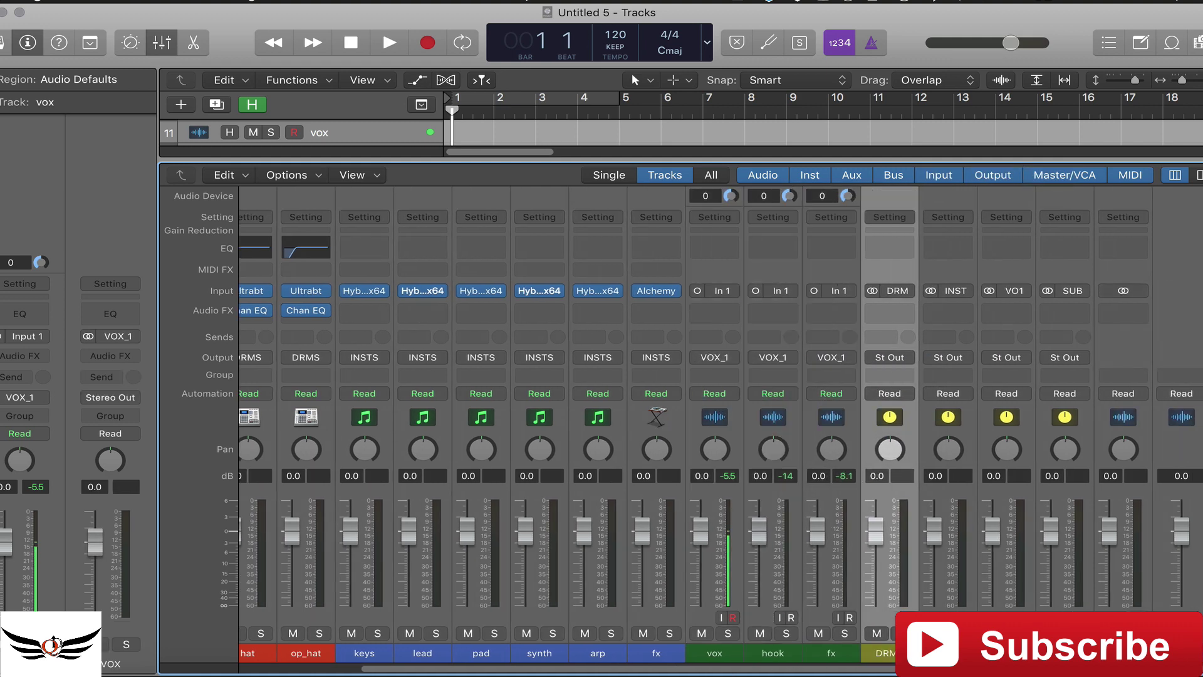
{"action": "left_click_drag", "start_coordinate": [890, 552], "coordinate": [1008, 552]}
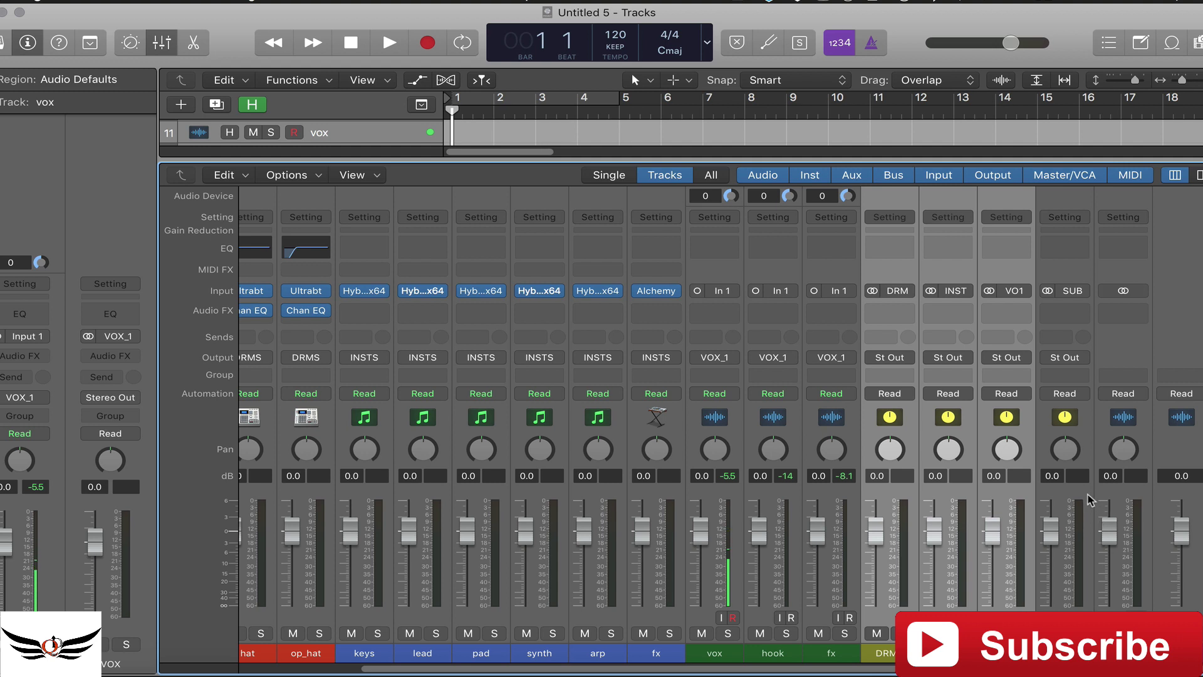
Step: Reselect the DRM, INST and VO1 auxes and set their output to Bus 40 (SUBMIX)
{"action": "left_click", "coordinate": [1091, 499]}
{"action": "left_click", "coordinate": [900, 491]}
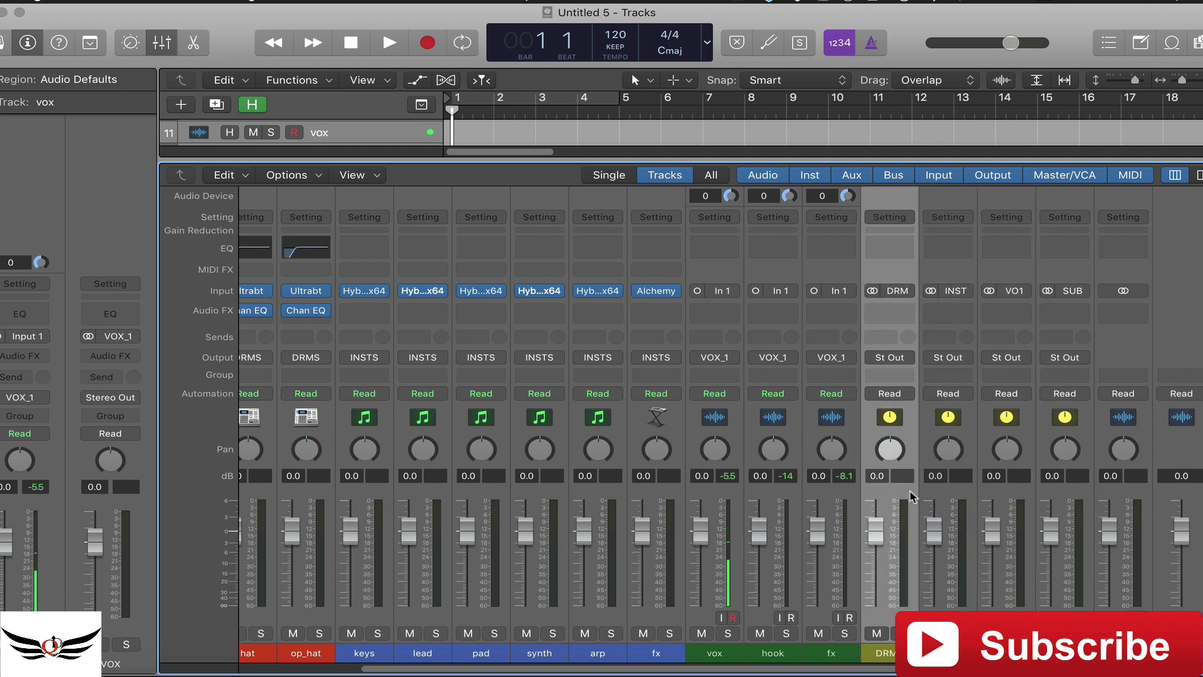
{"action": "left_click", "coordinate": [1033, 494], "text": "shift"}
{"action": "left_click", "coordinate": [909, 361]}
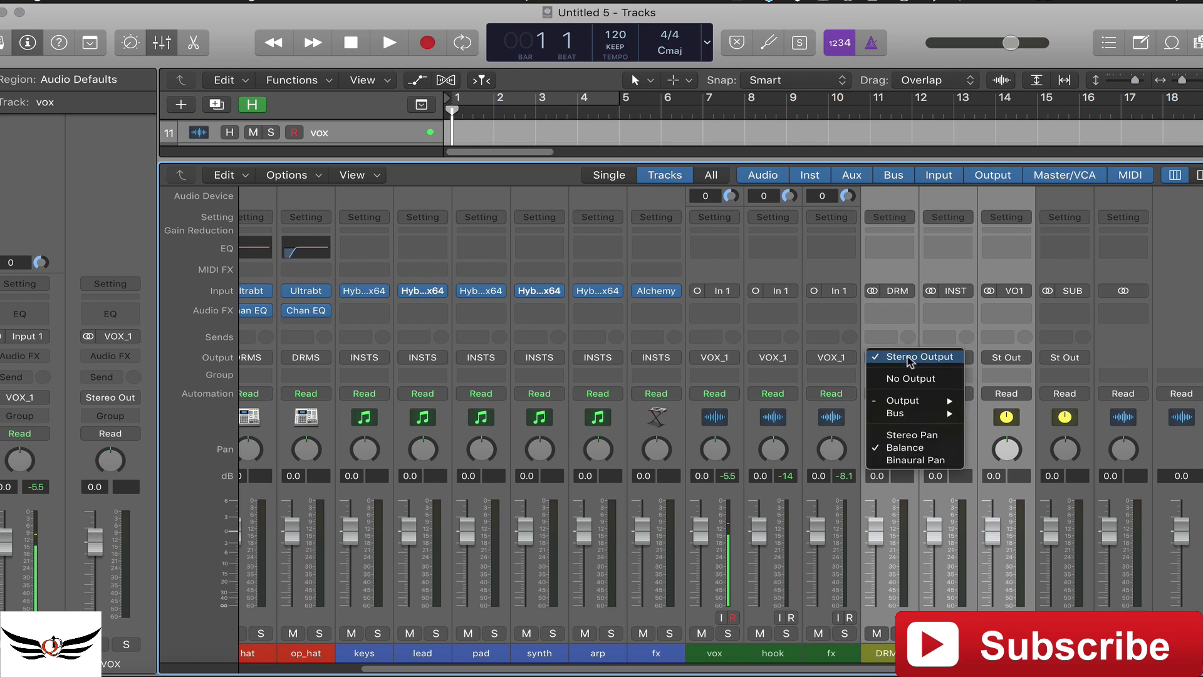
{"action": "mouse_move", "coordinate": [921, 413]}
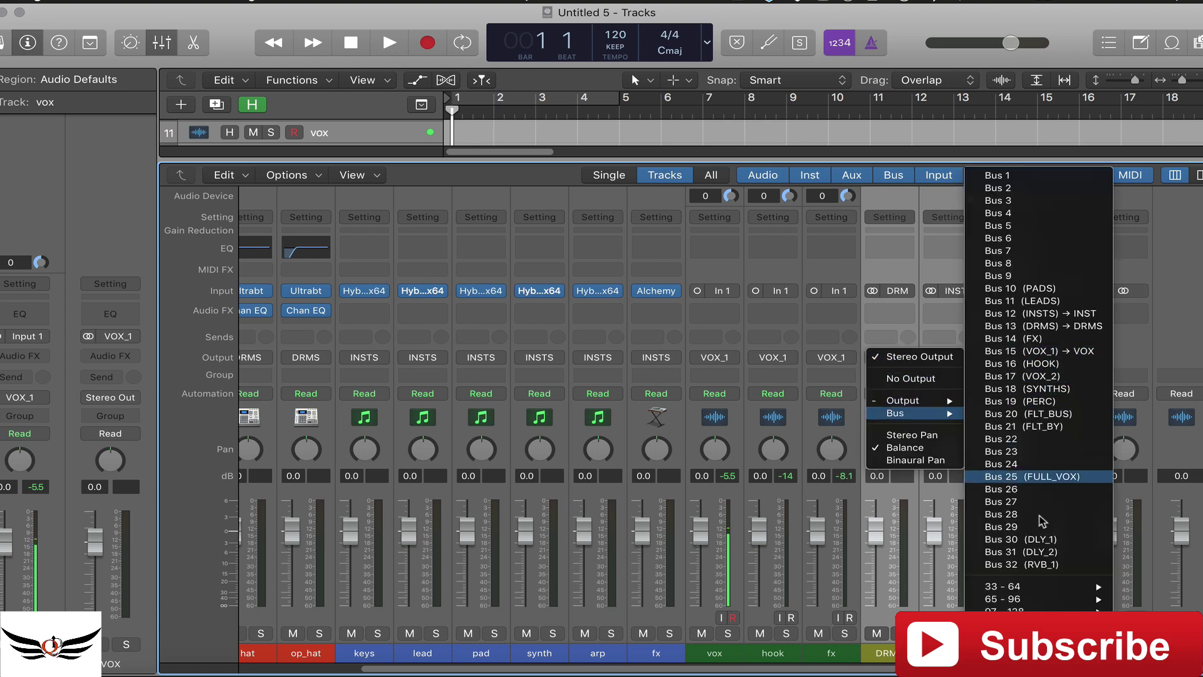
{"action": "mouse_move", "coordinate": [1015, 586]}
{"action": "left_click", "coordinate": [870, 361]}
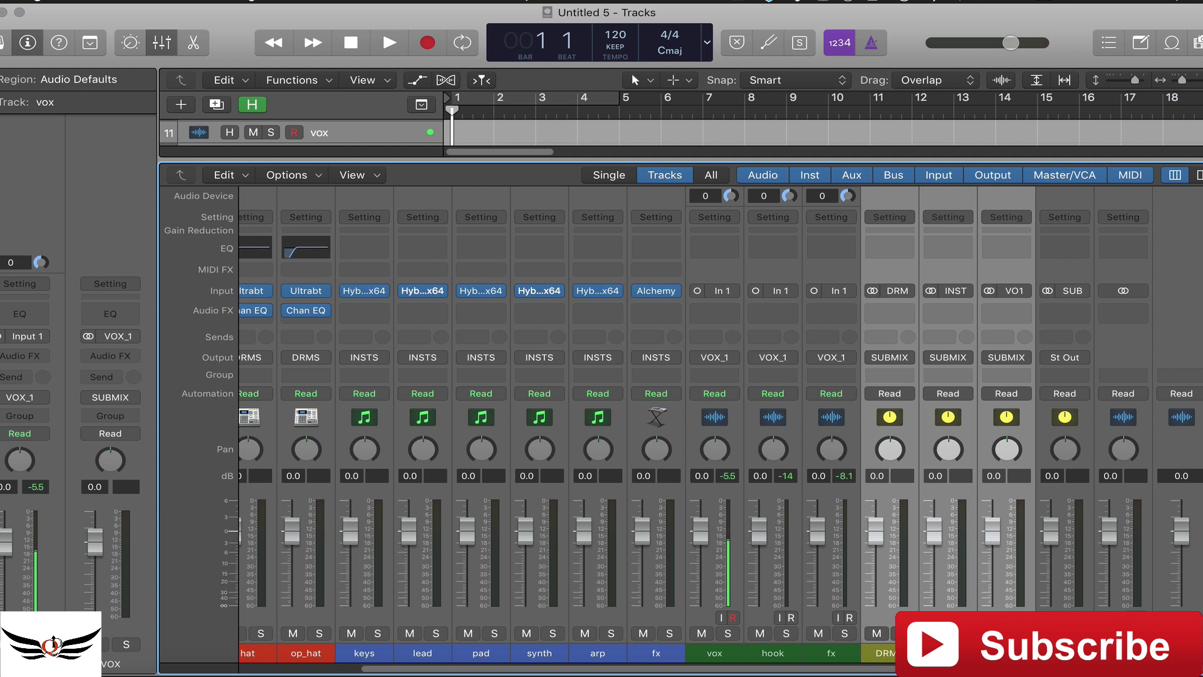
{"action": "scroll", "coordinate": [616, 648], "scroll_direction": "left", "scroll_amount": 3}
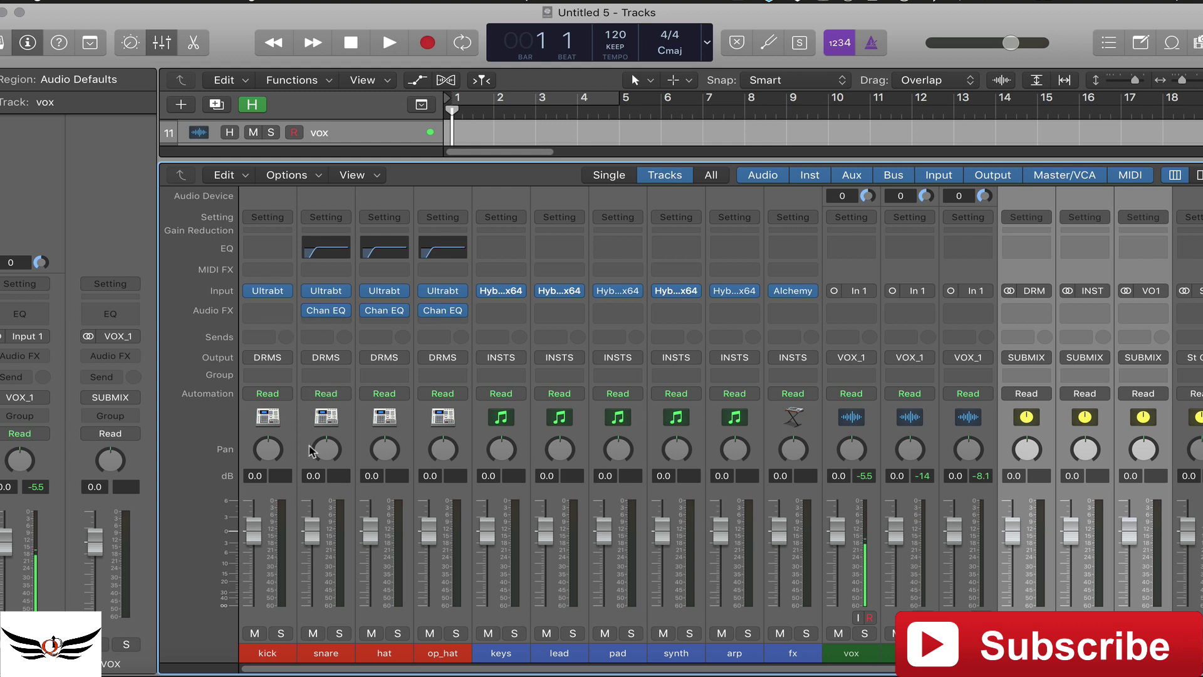
Step: Insert a stereo Gain plug-in on every channel from kick through fx
{"action": "left_click_drag", "start_coordinate": [287, 432], "coordinate": [808, 441]}
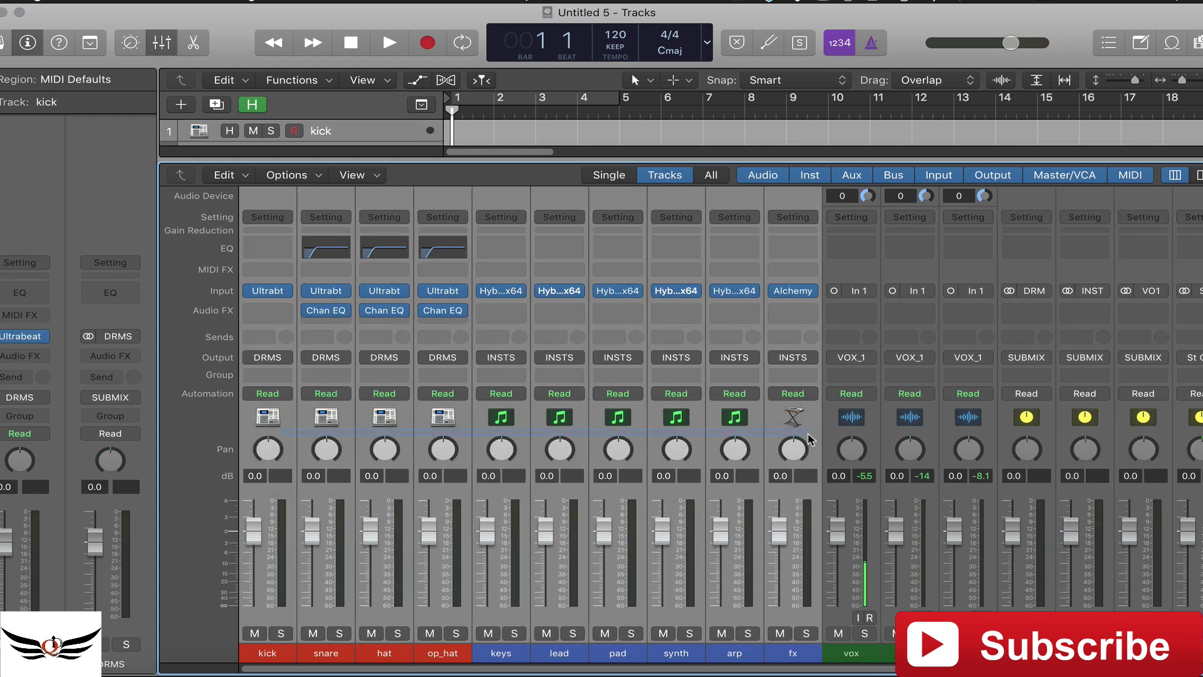
{"action": "left_click", "coordinate": [287, 311]}
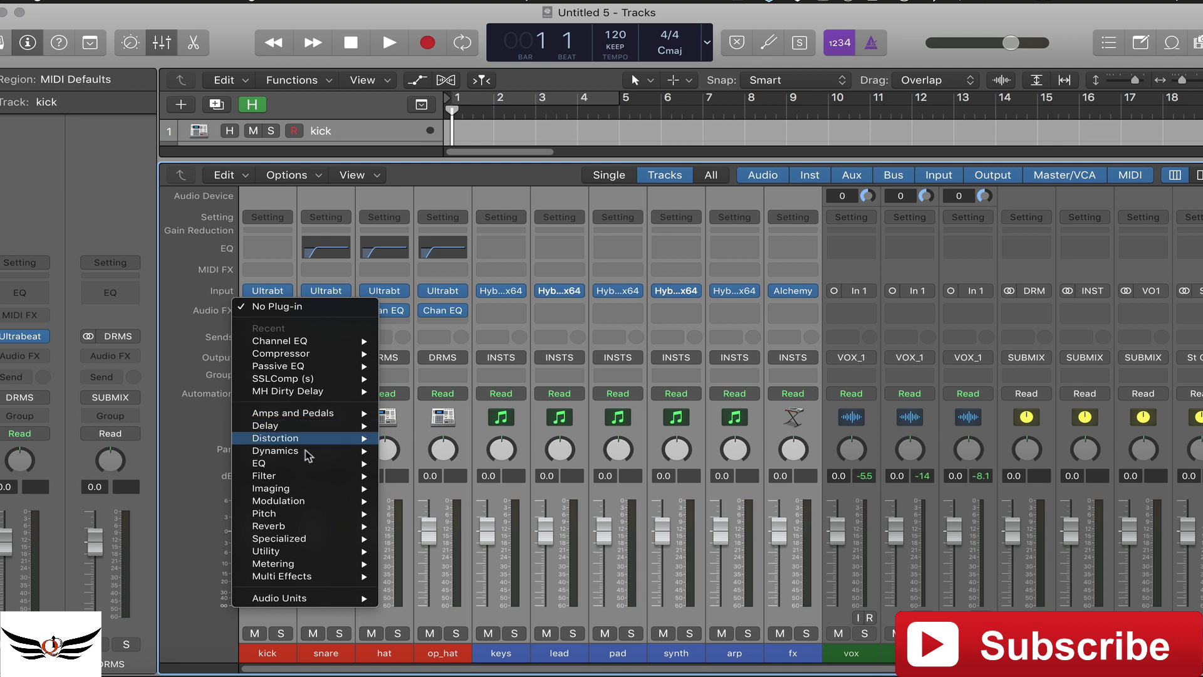
{"action": "mouse_move", "coordinate": [311, 553]}
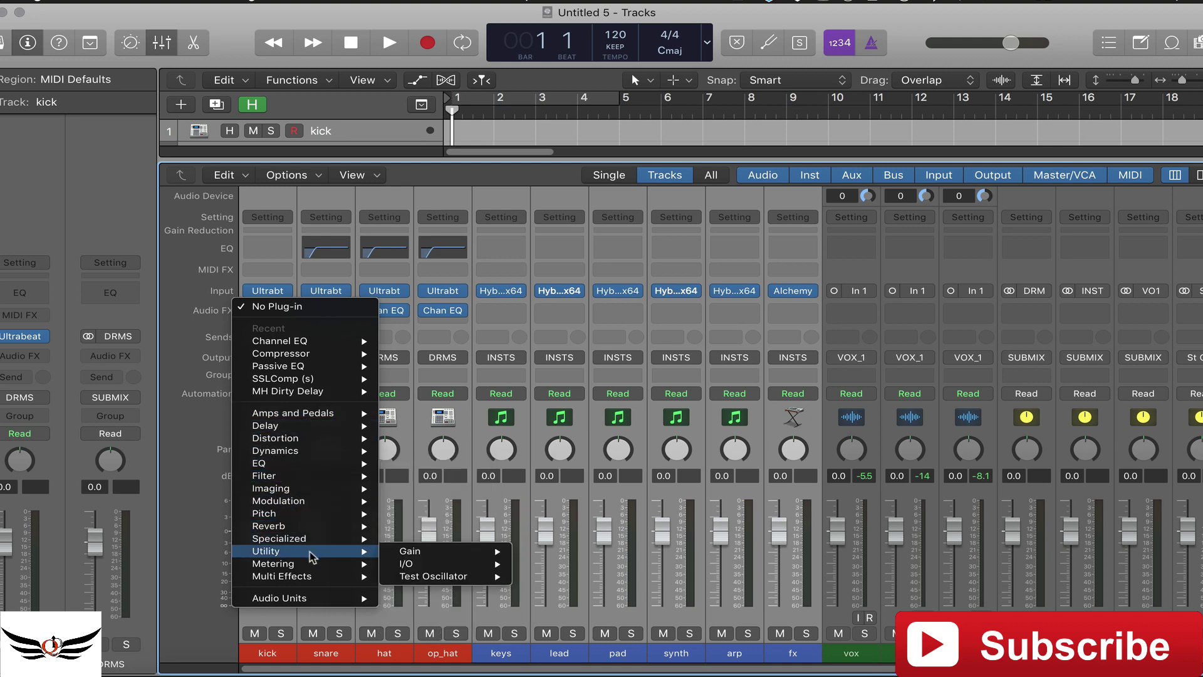
{"action": "mouse_move", "coordinate": [409, 552]}
{"action": "left_click", "coordinate": [553, 552]}
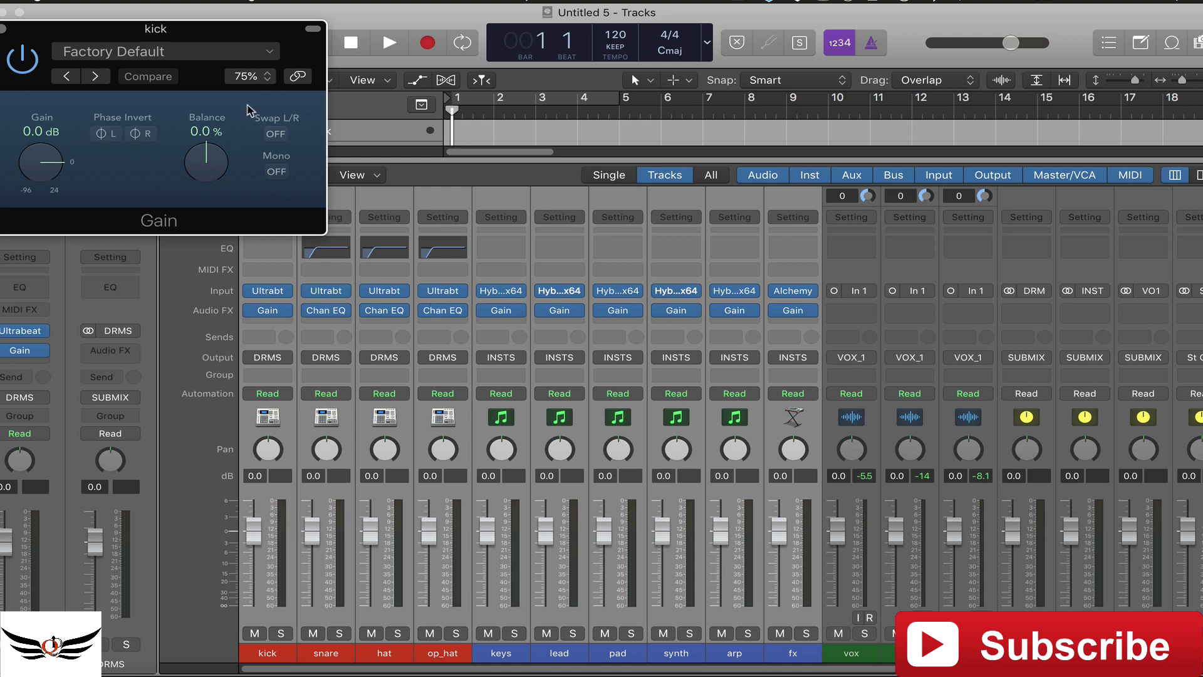
{"action": "left_click", "coordinate": [5, 29]}
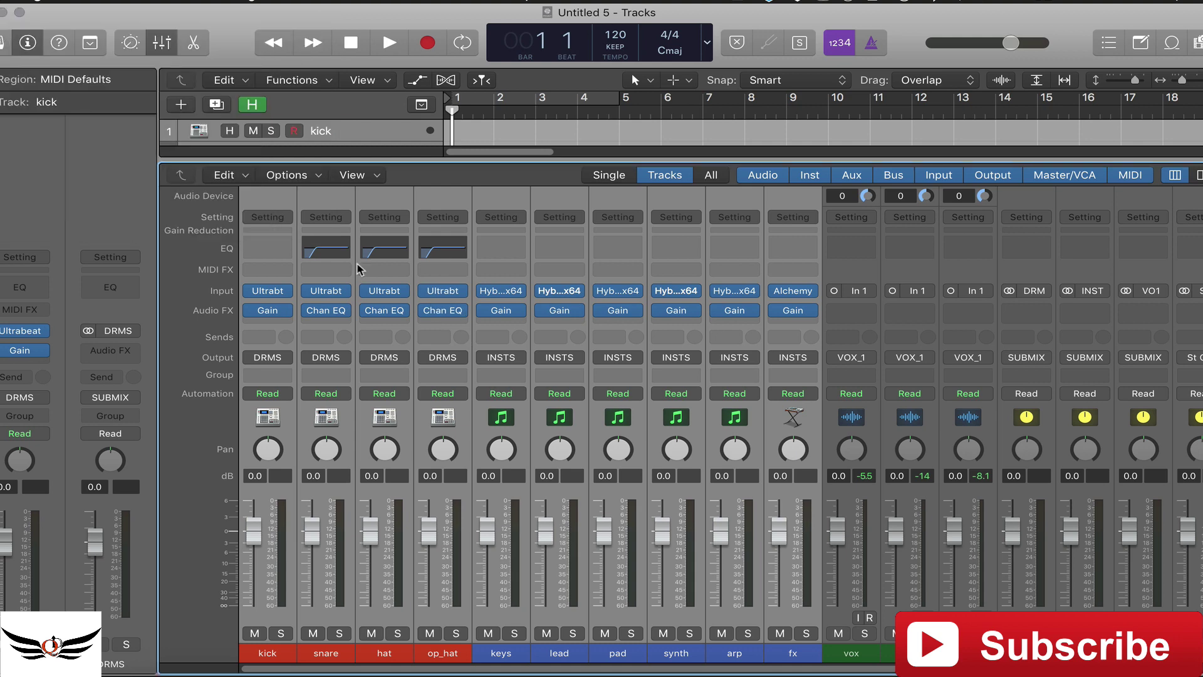
Step: Add a stereo Gain to snare, hat and op_hat and move it ahead of Chan EQ
{"action": "left_click", "coordinate": [524, 329]}
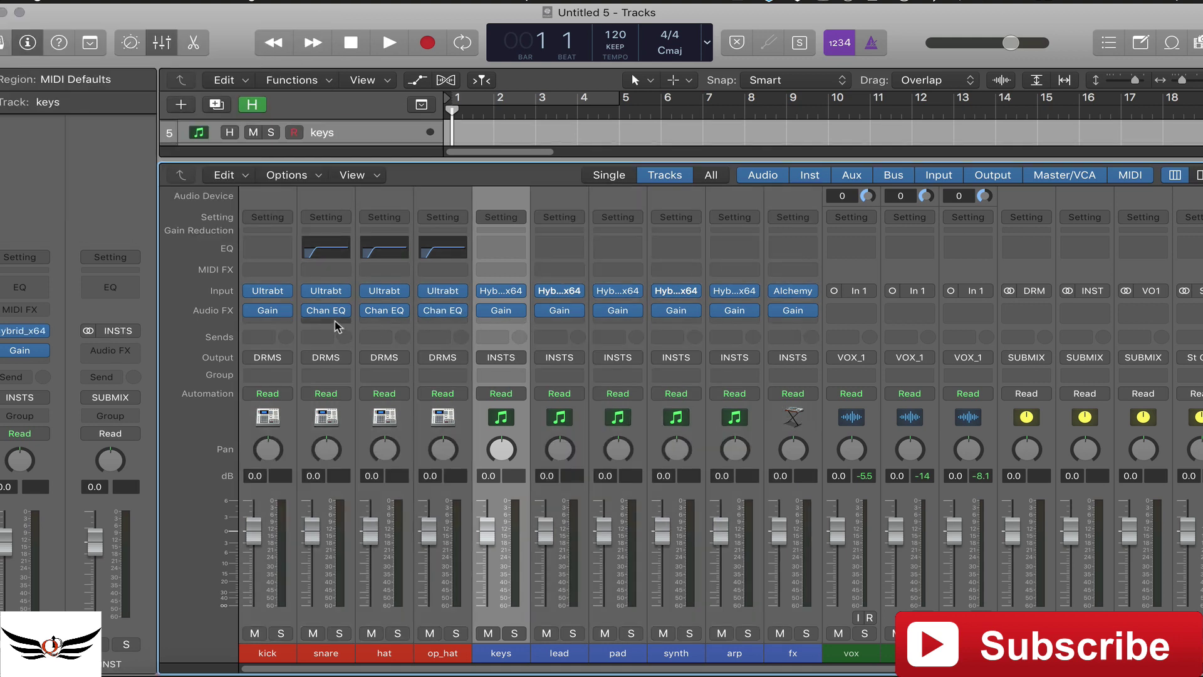
{"action": "left_click_drag", "start_coordinate": [348, 440], "coordinate": [429, 440]}
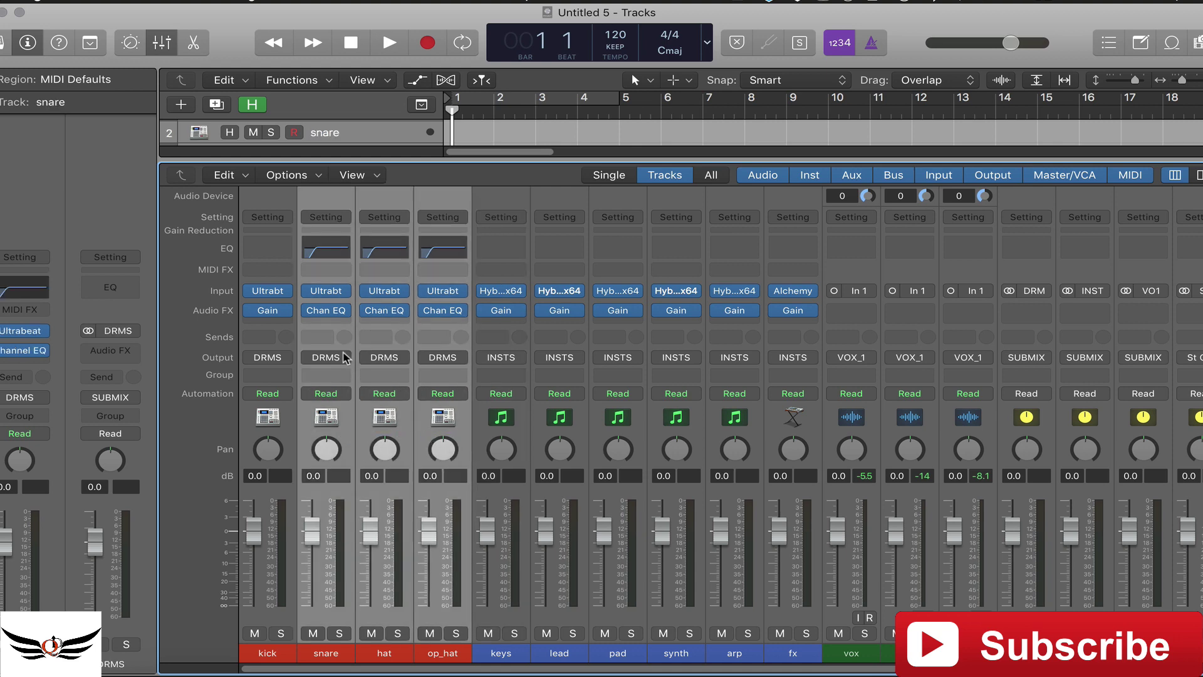
{"action": "left_click", "coordinate": [346, 325]}
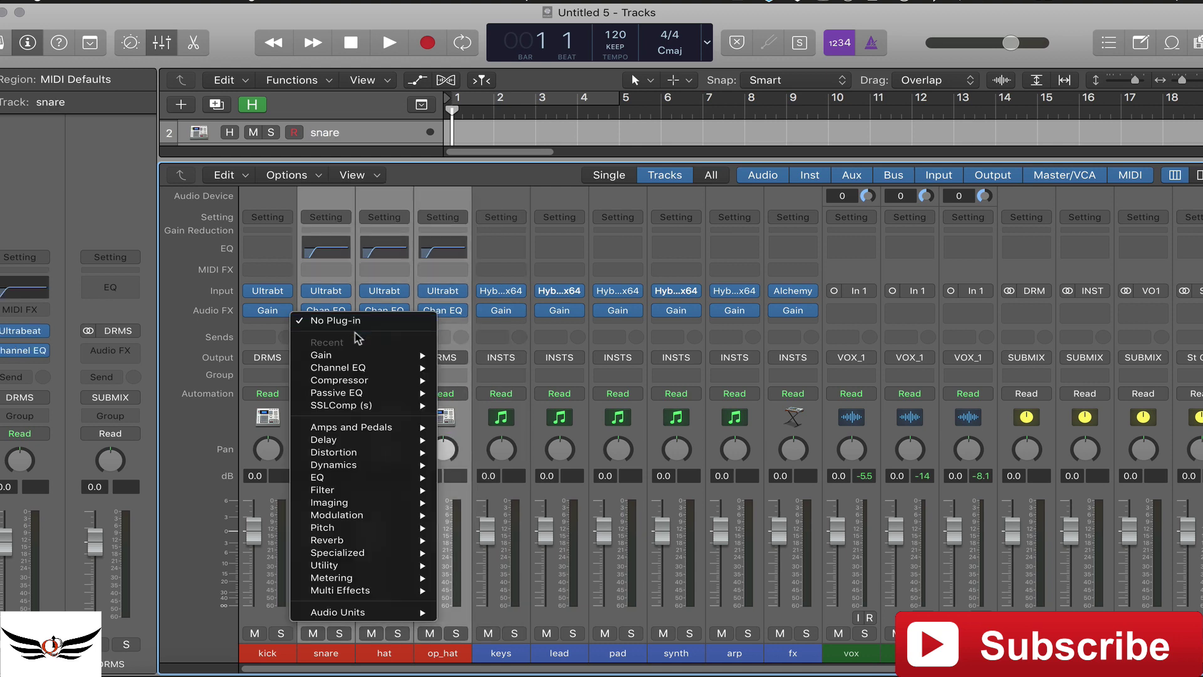
{"action": "mouse_move", "coordinate": [367, 346]}
{"action": "left_click", "coordinate": [469, 357]}
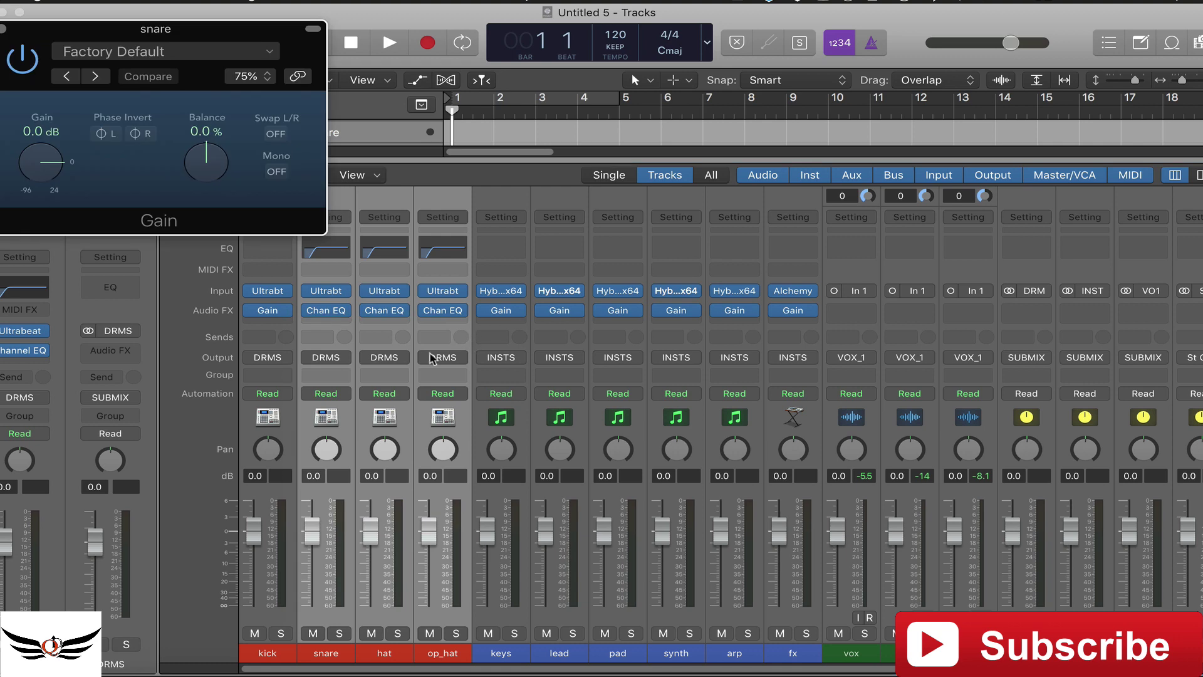
{"action": "left_click", "coordinate": [2, 30]}
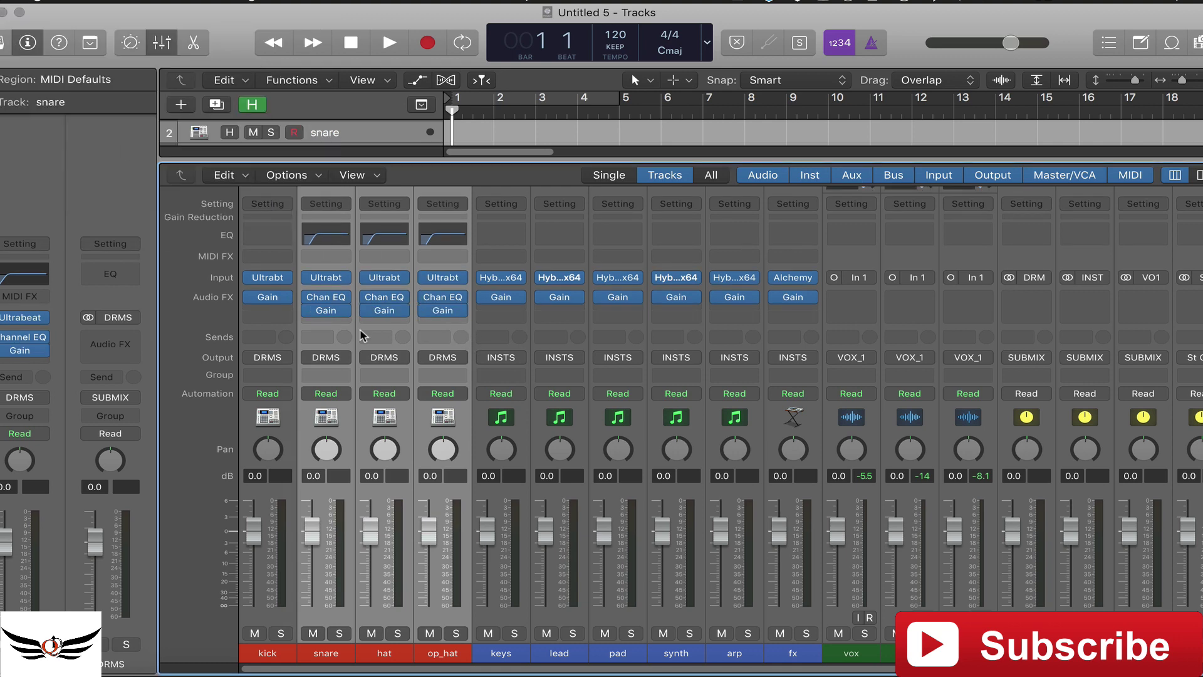
{"action": "left_click", "coordinate": [529, 418]}
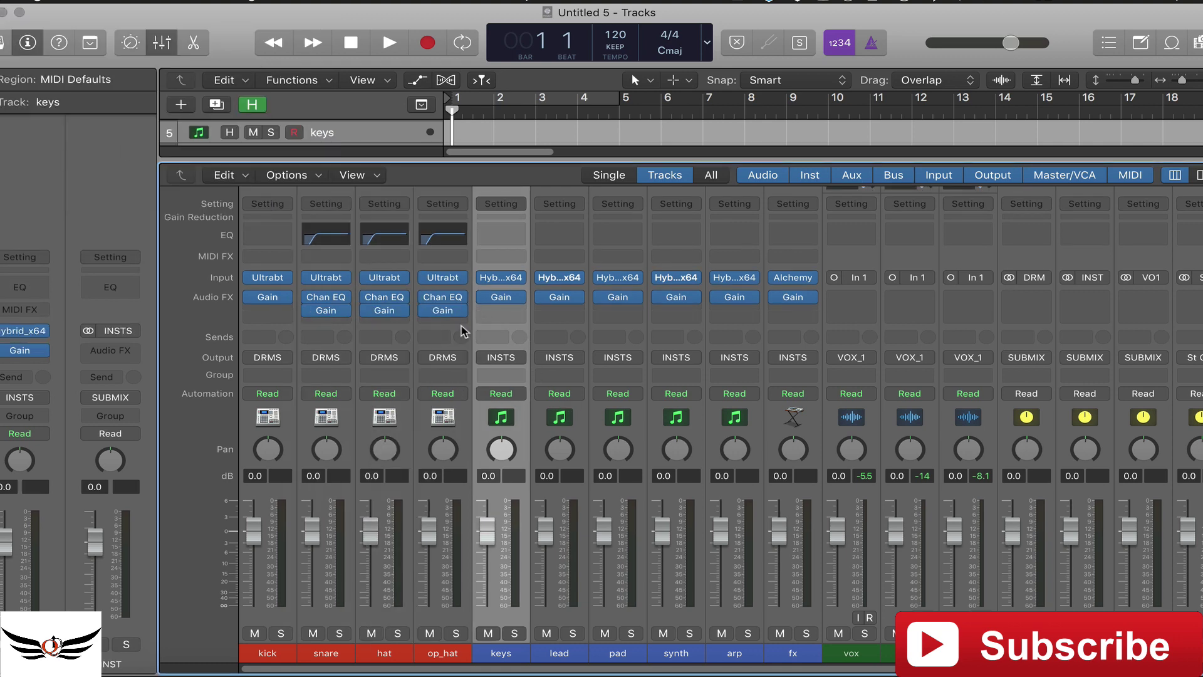
{"action": "mouse_move", "coordinate": [459, 314]}
{"action": "left_click_drag", "start_coordinate": [449, 311], "coordinate": [327, 298]}
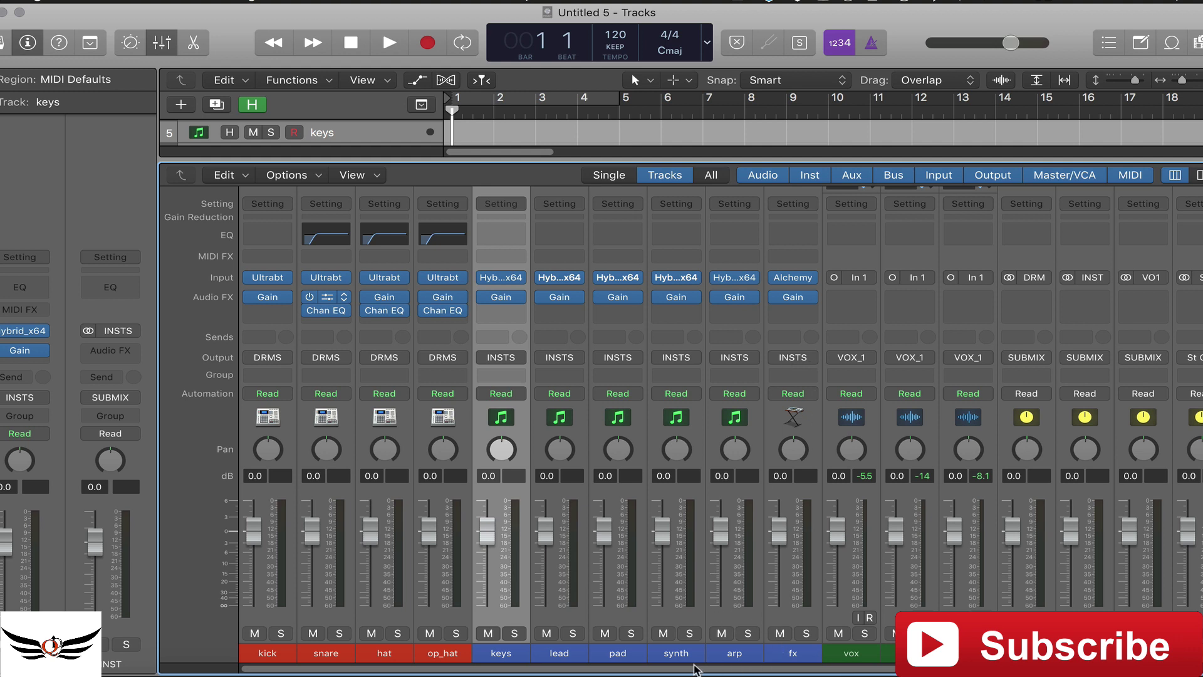
{"action": "left_click_drag", "start_coordinate": [699, 669], "coordinate": [724, 671]}
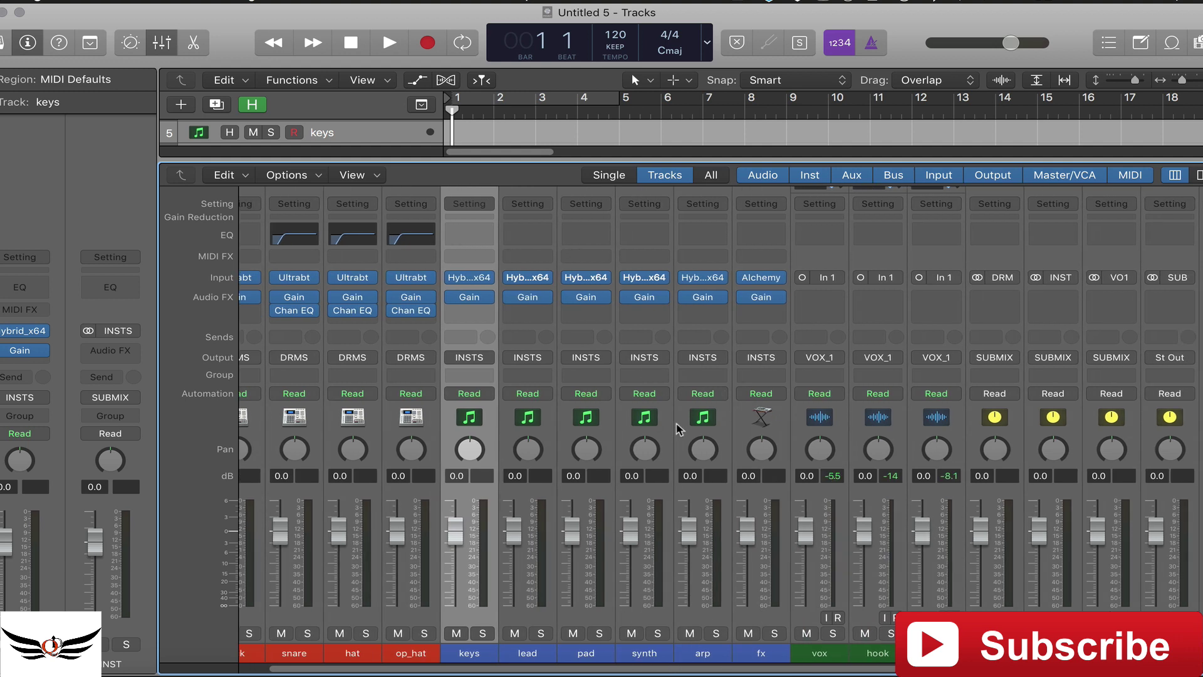
{"action": "left_click", "coordinate": [668, 428]}
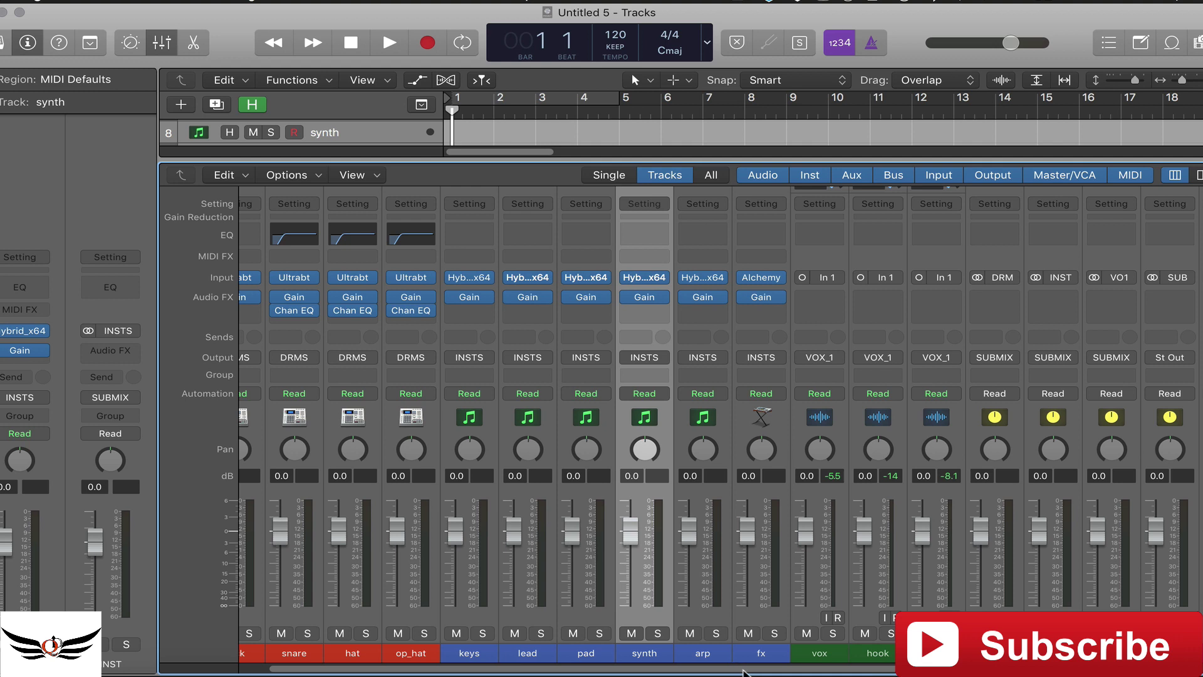
{"action": "left_click_drag", "start_coordinate": [742, 669], "coordinate": [827, 671]}
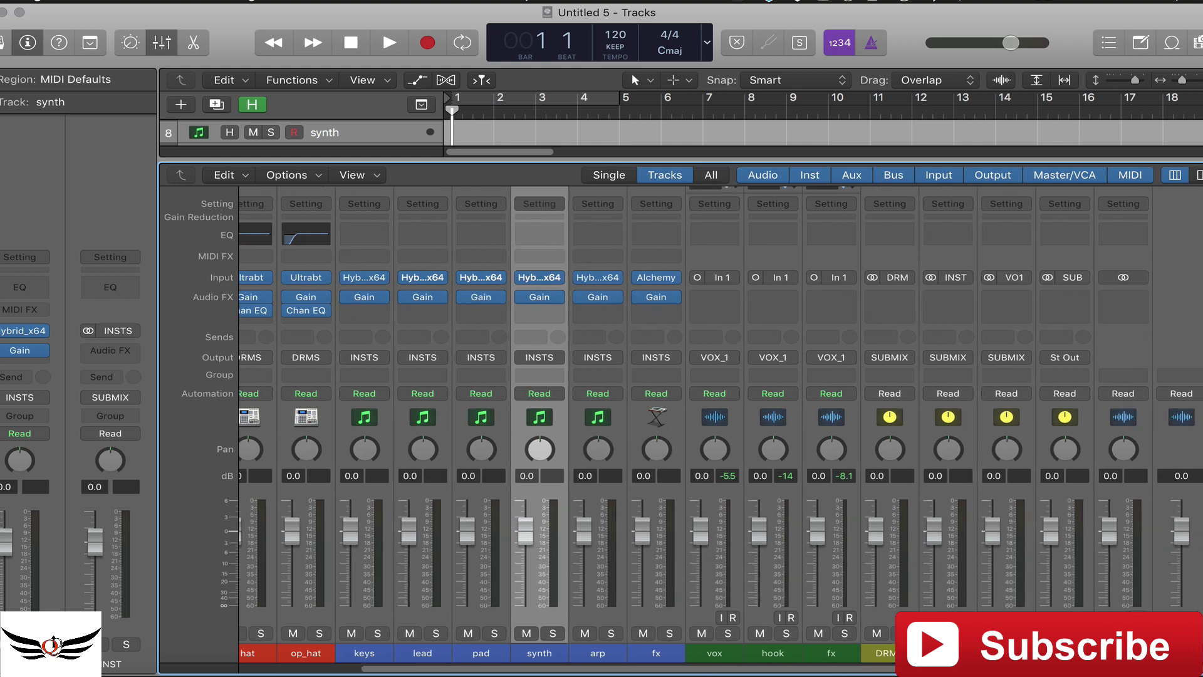